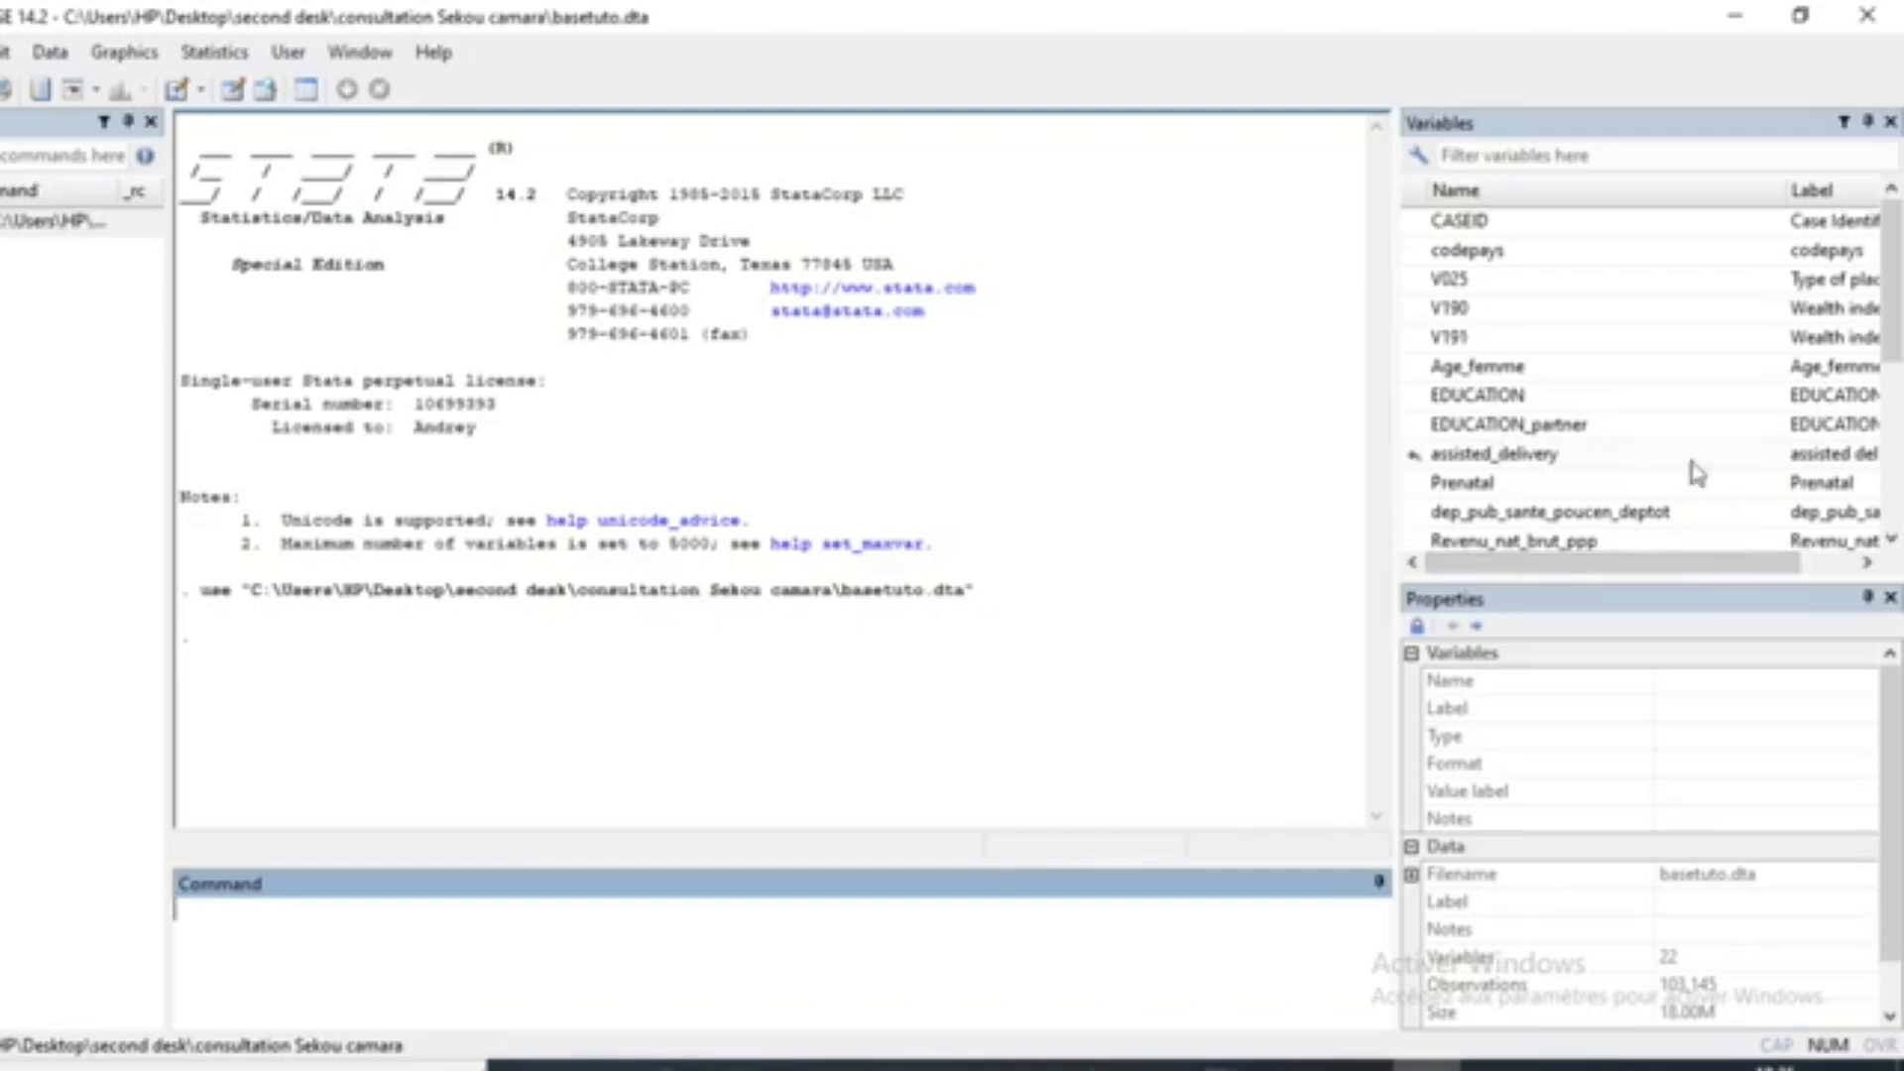
Step: Set up a logistic regression reporting coefficients, with assisted_delivery as the dependent variable
mouse_move(1656, 566)
mouse_down()
mouse_move(1695, 567)
mouse_move(1658, 569)
mouse_up()
click(217, 53)
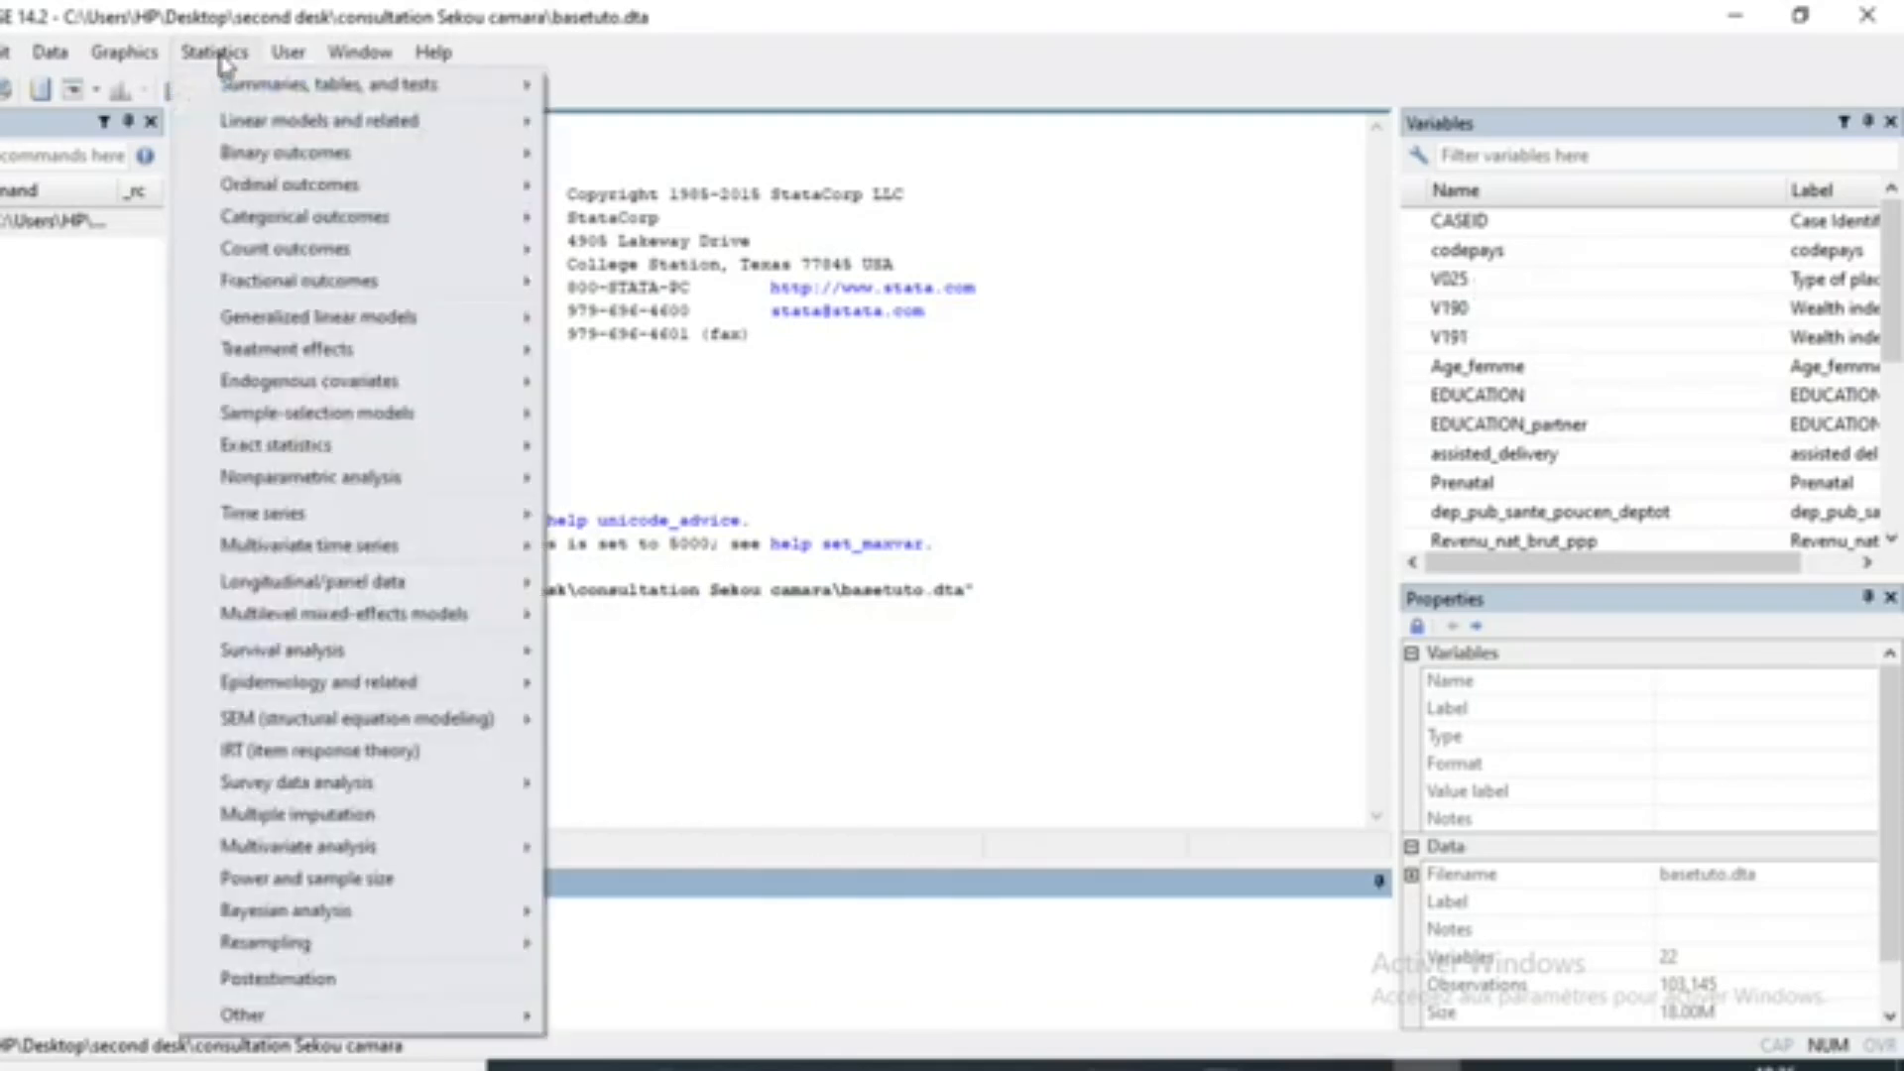
mouse_move(266, 155)
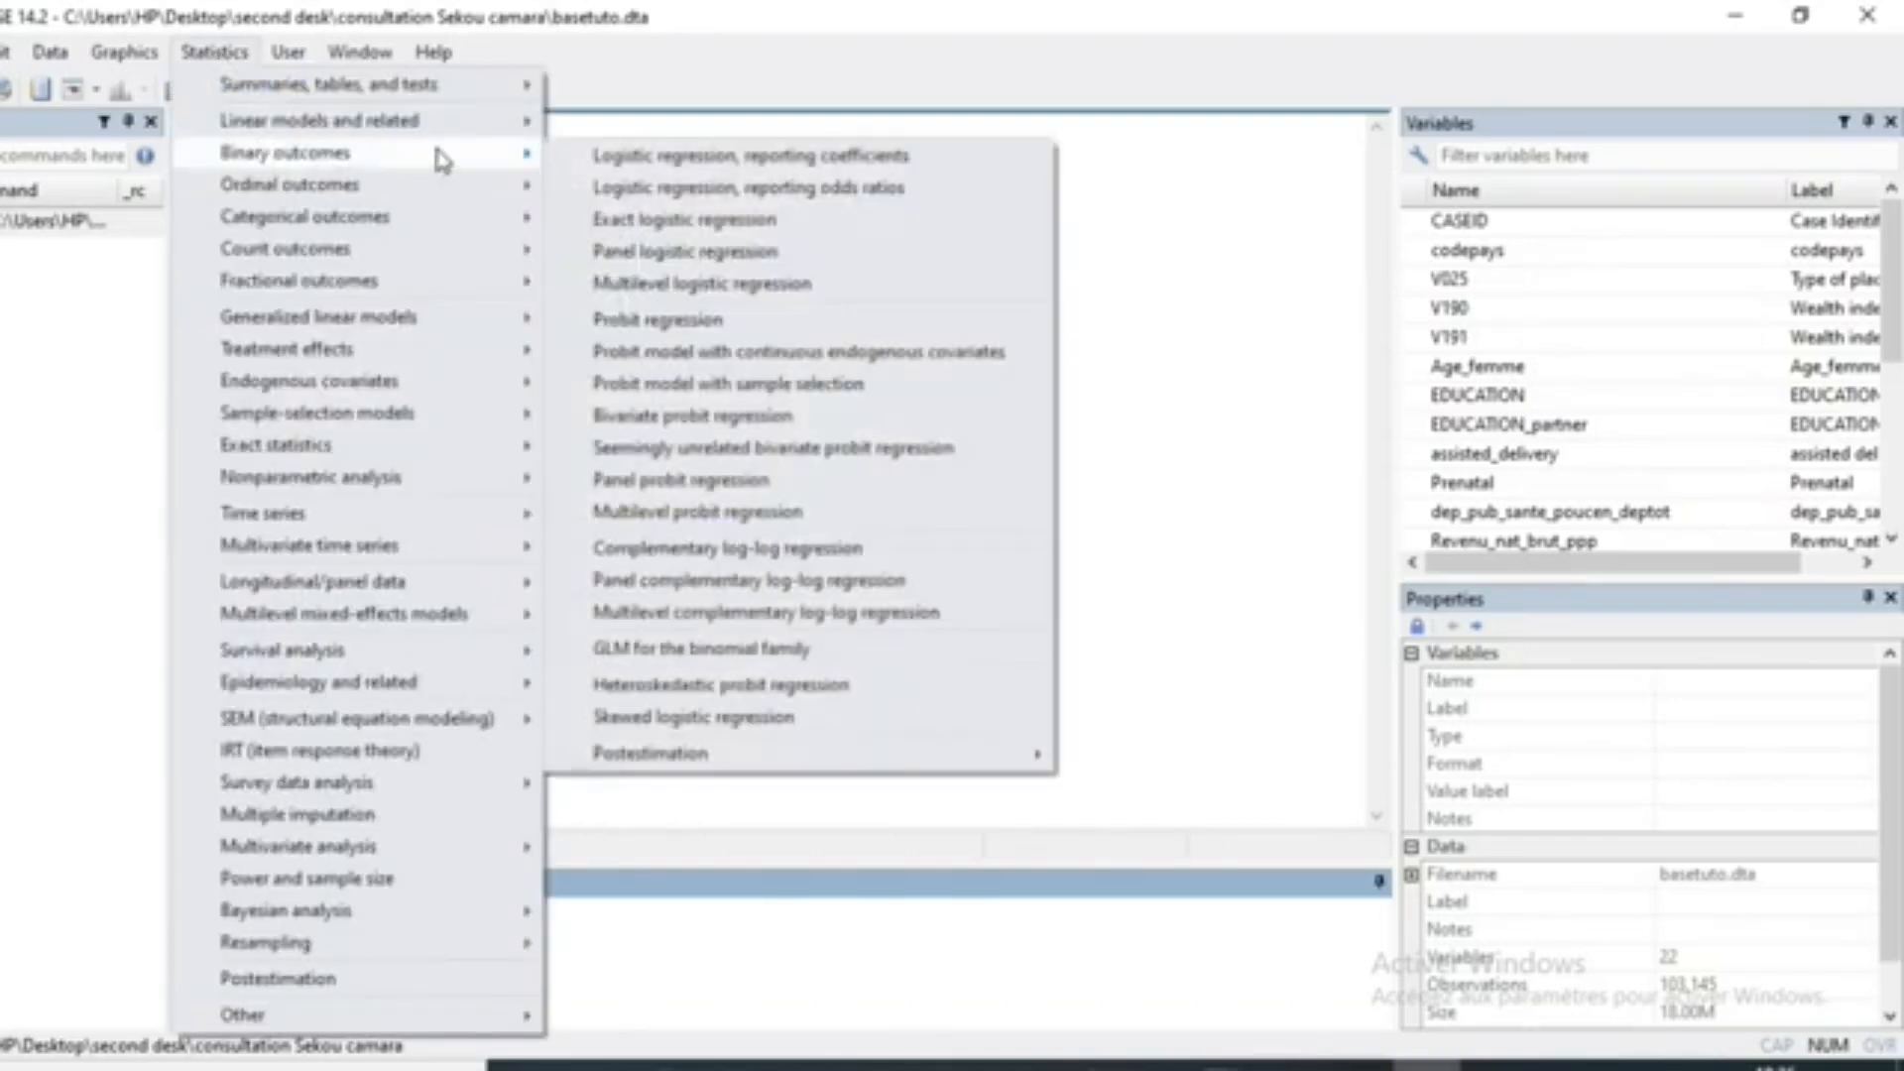
click(792, 159)
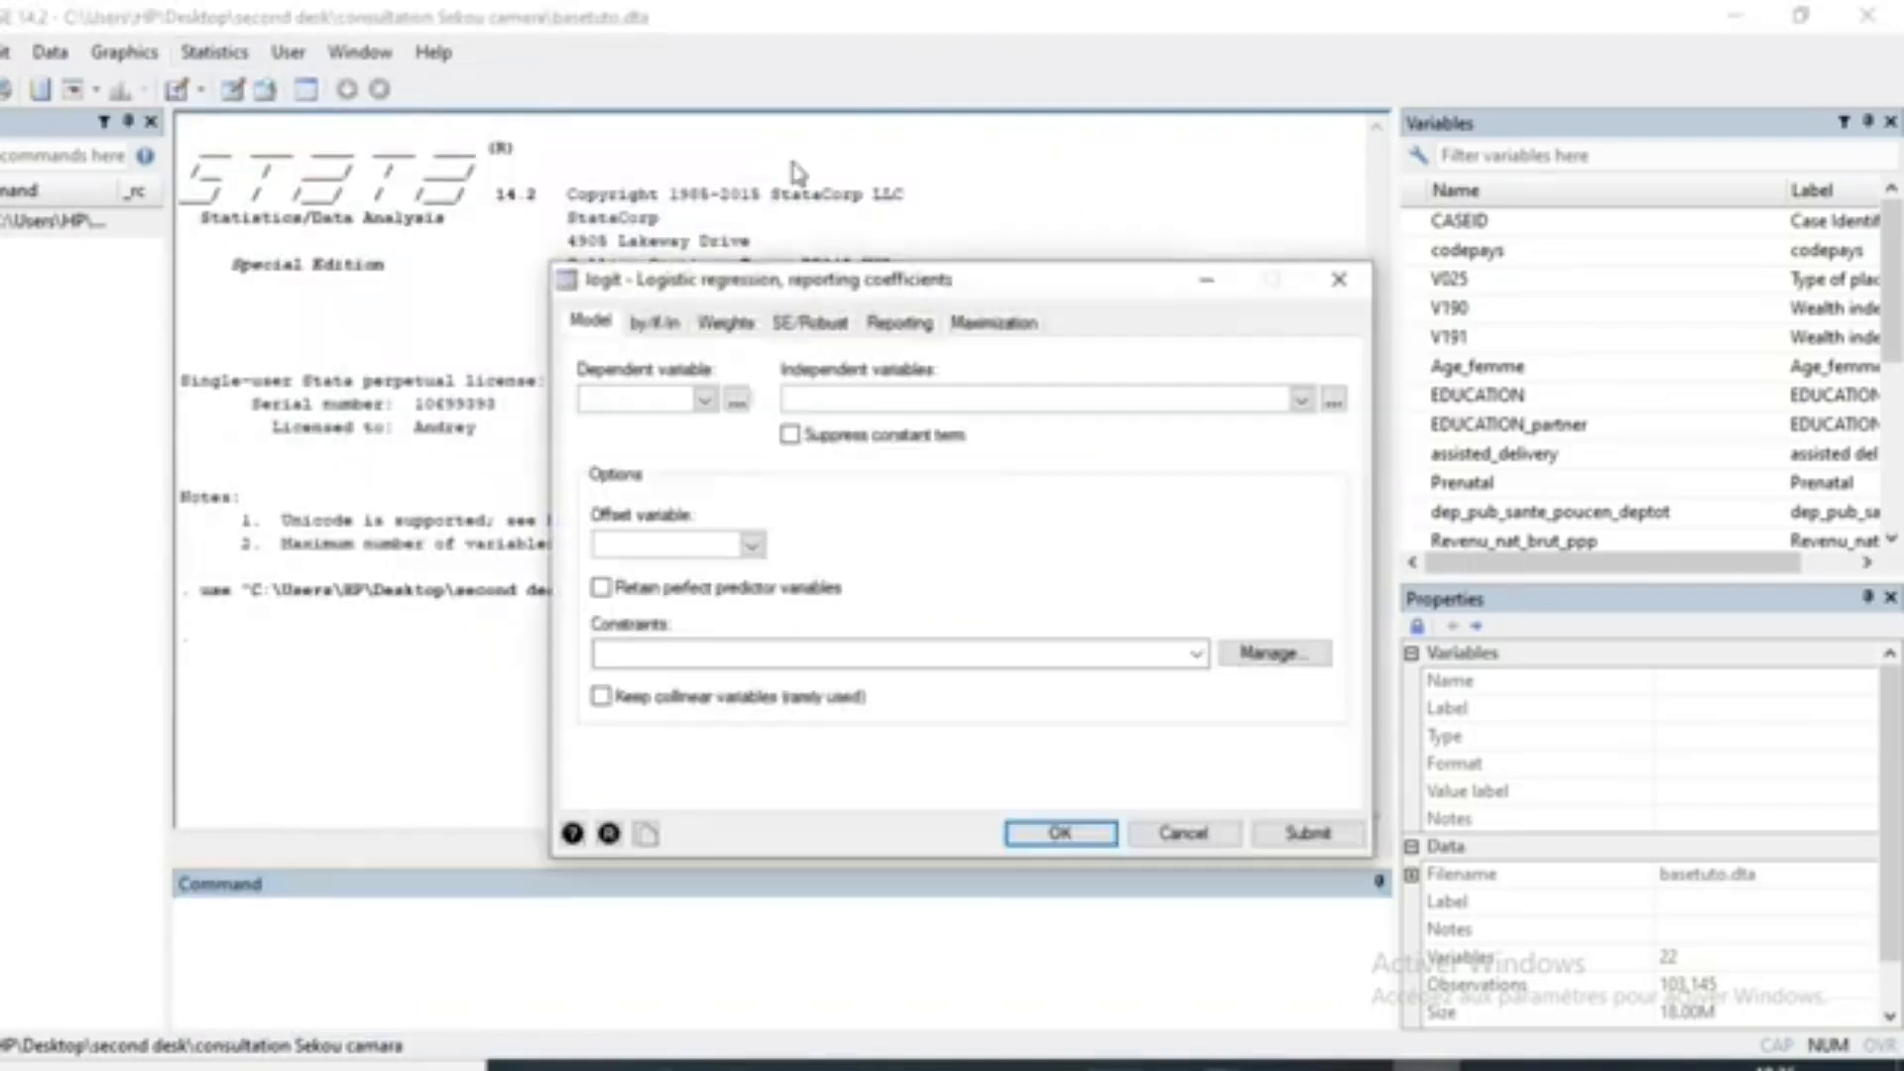
click(705, 399)
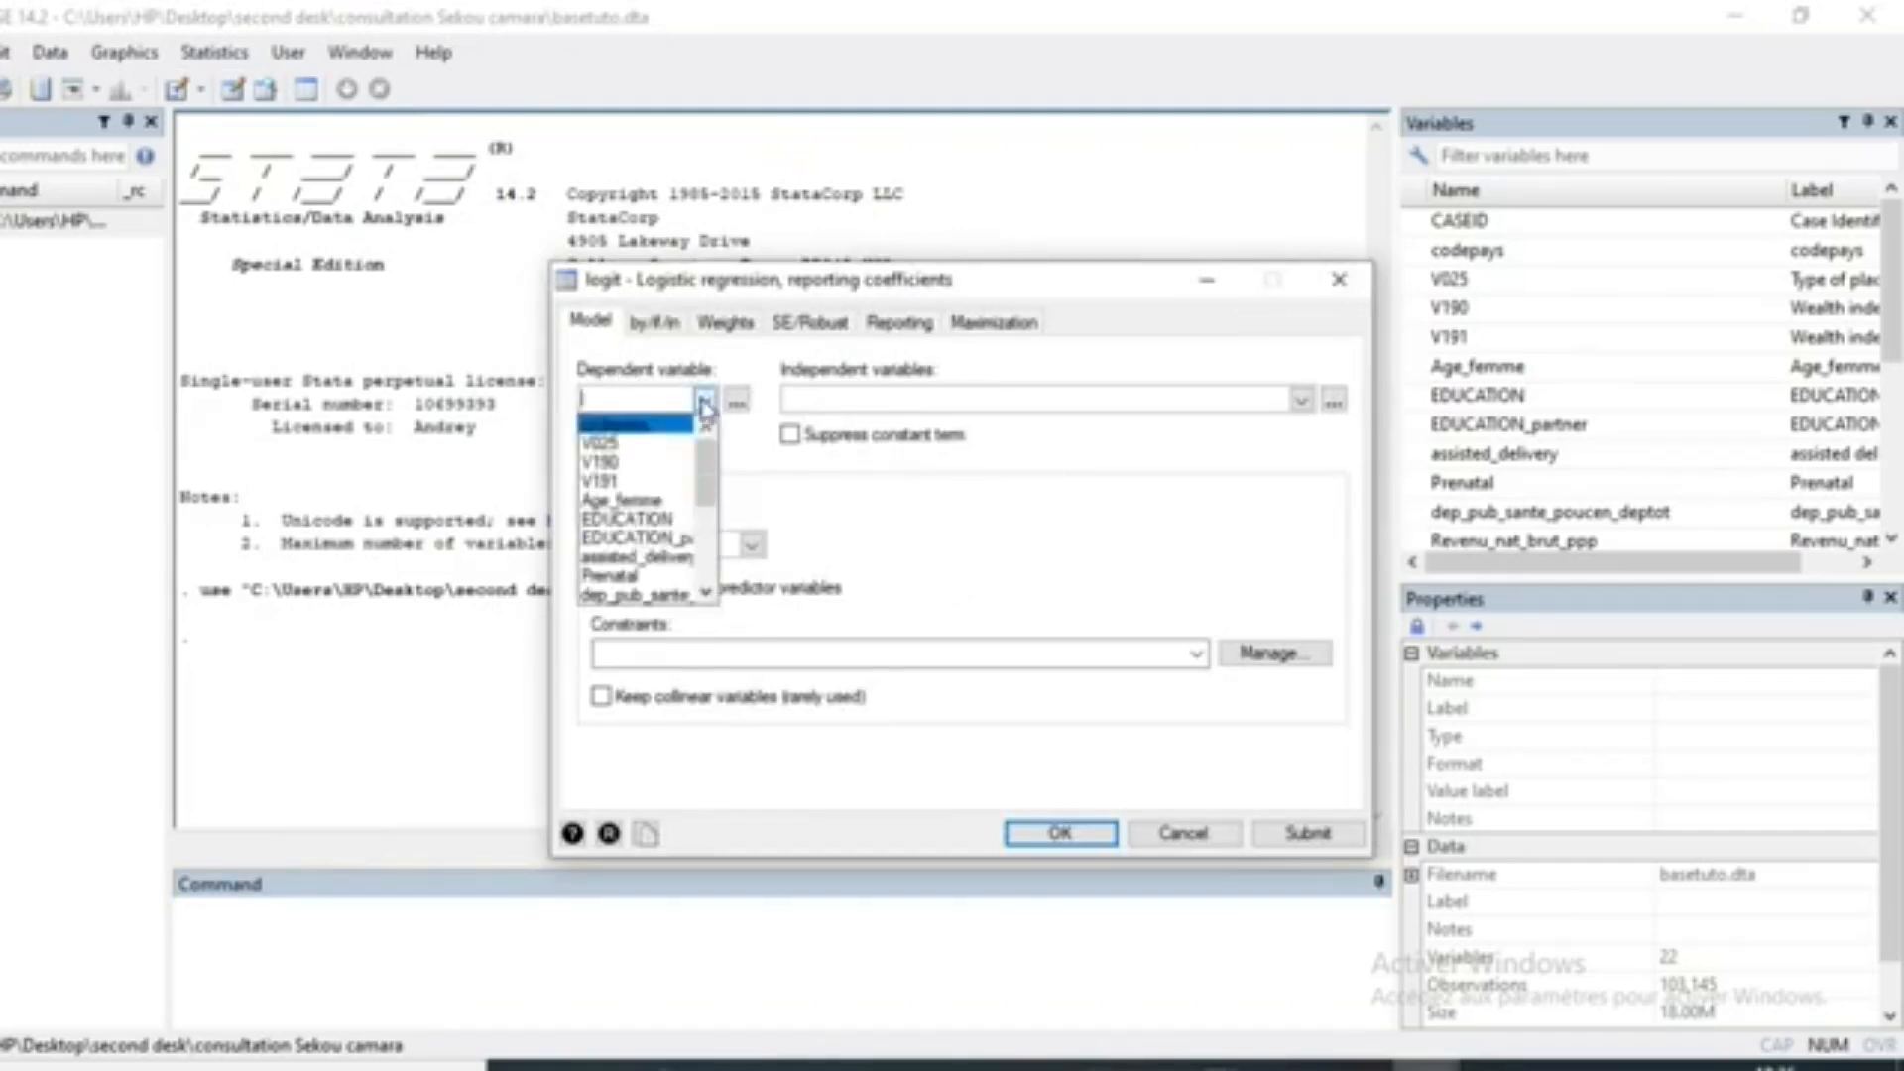
click(631, 558)
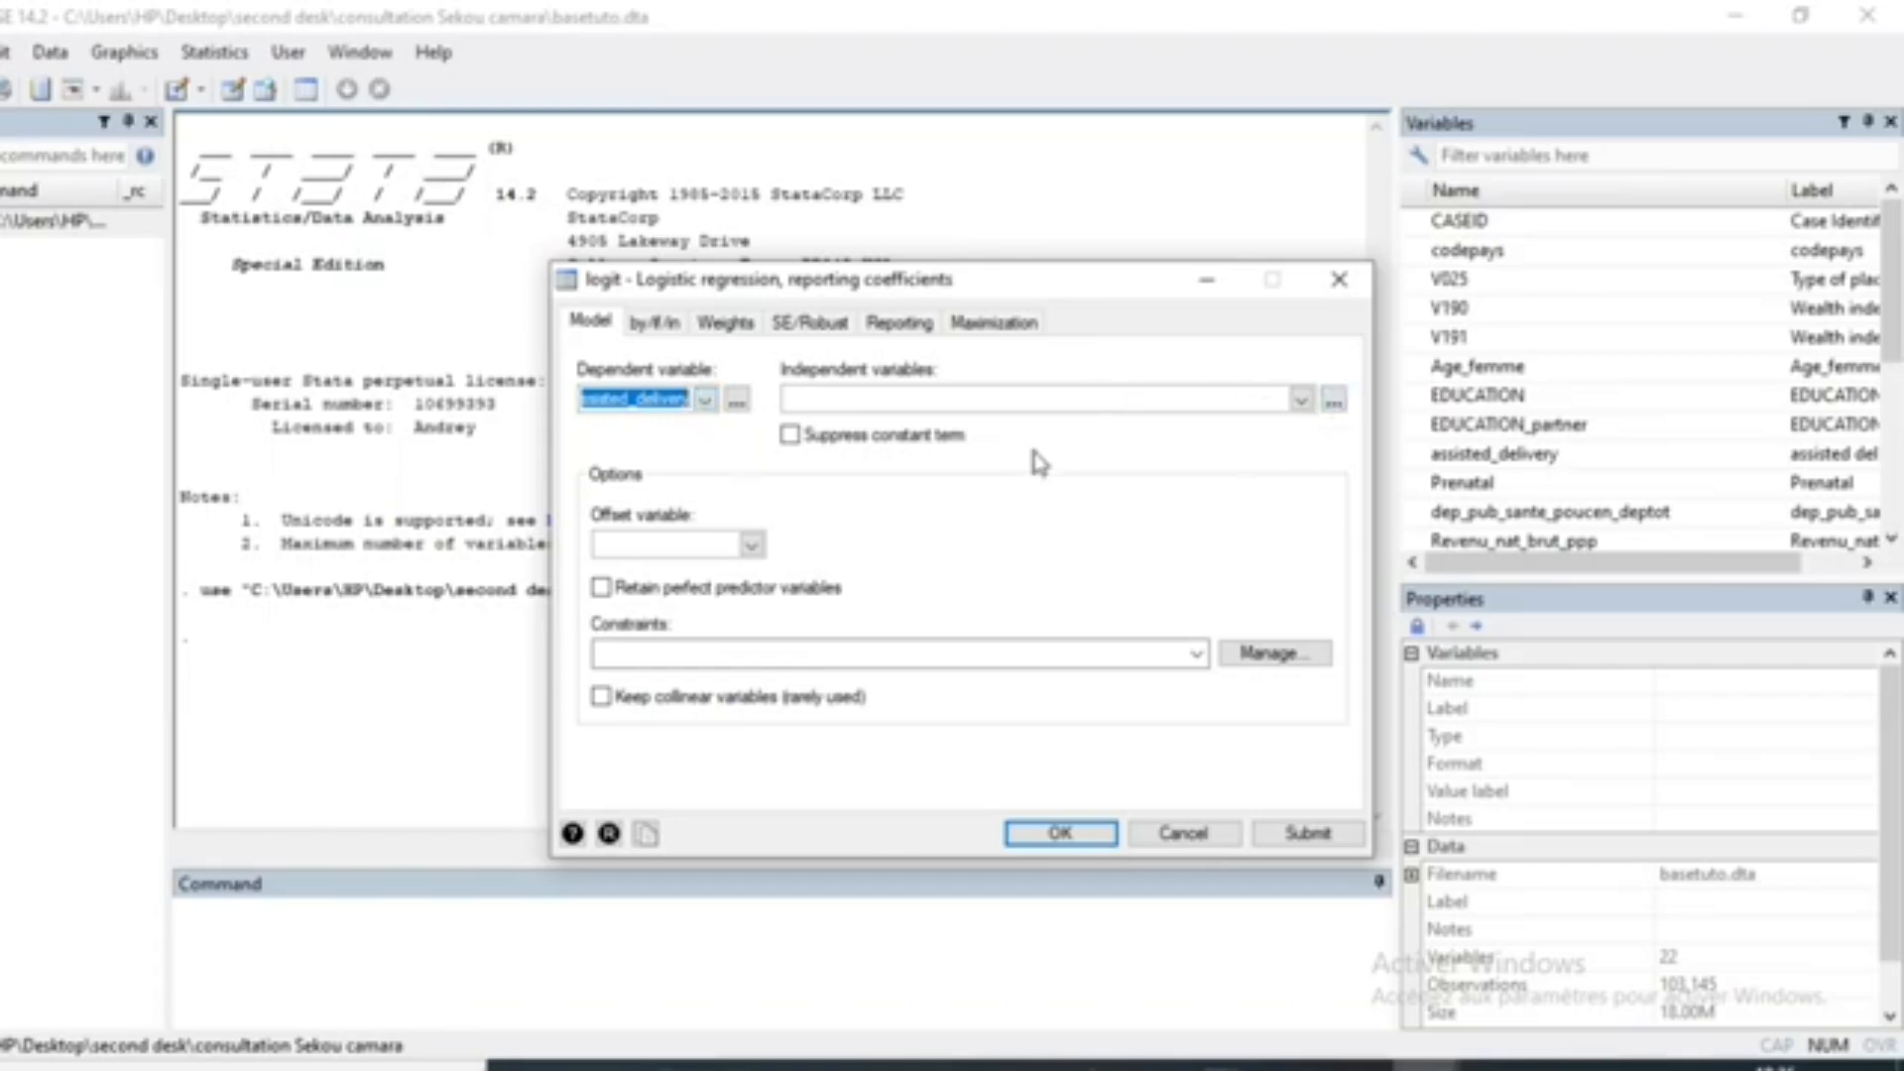
Step: Enter V025 as a categorical independent variable, written i.V025
click(1302, 402)
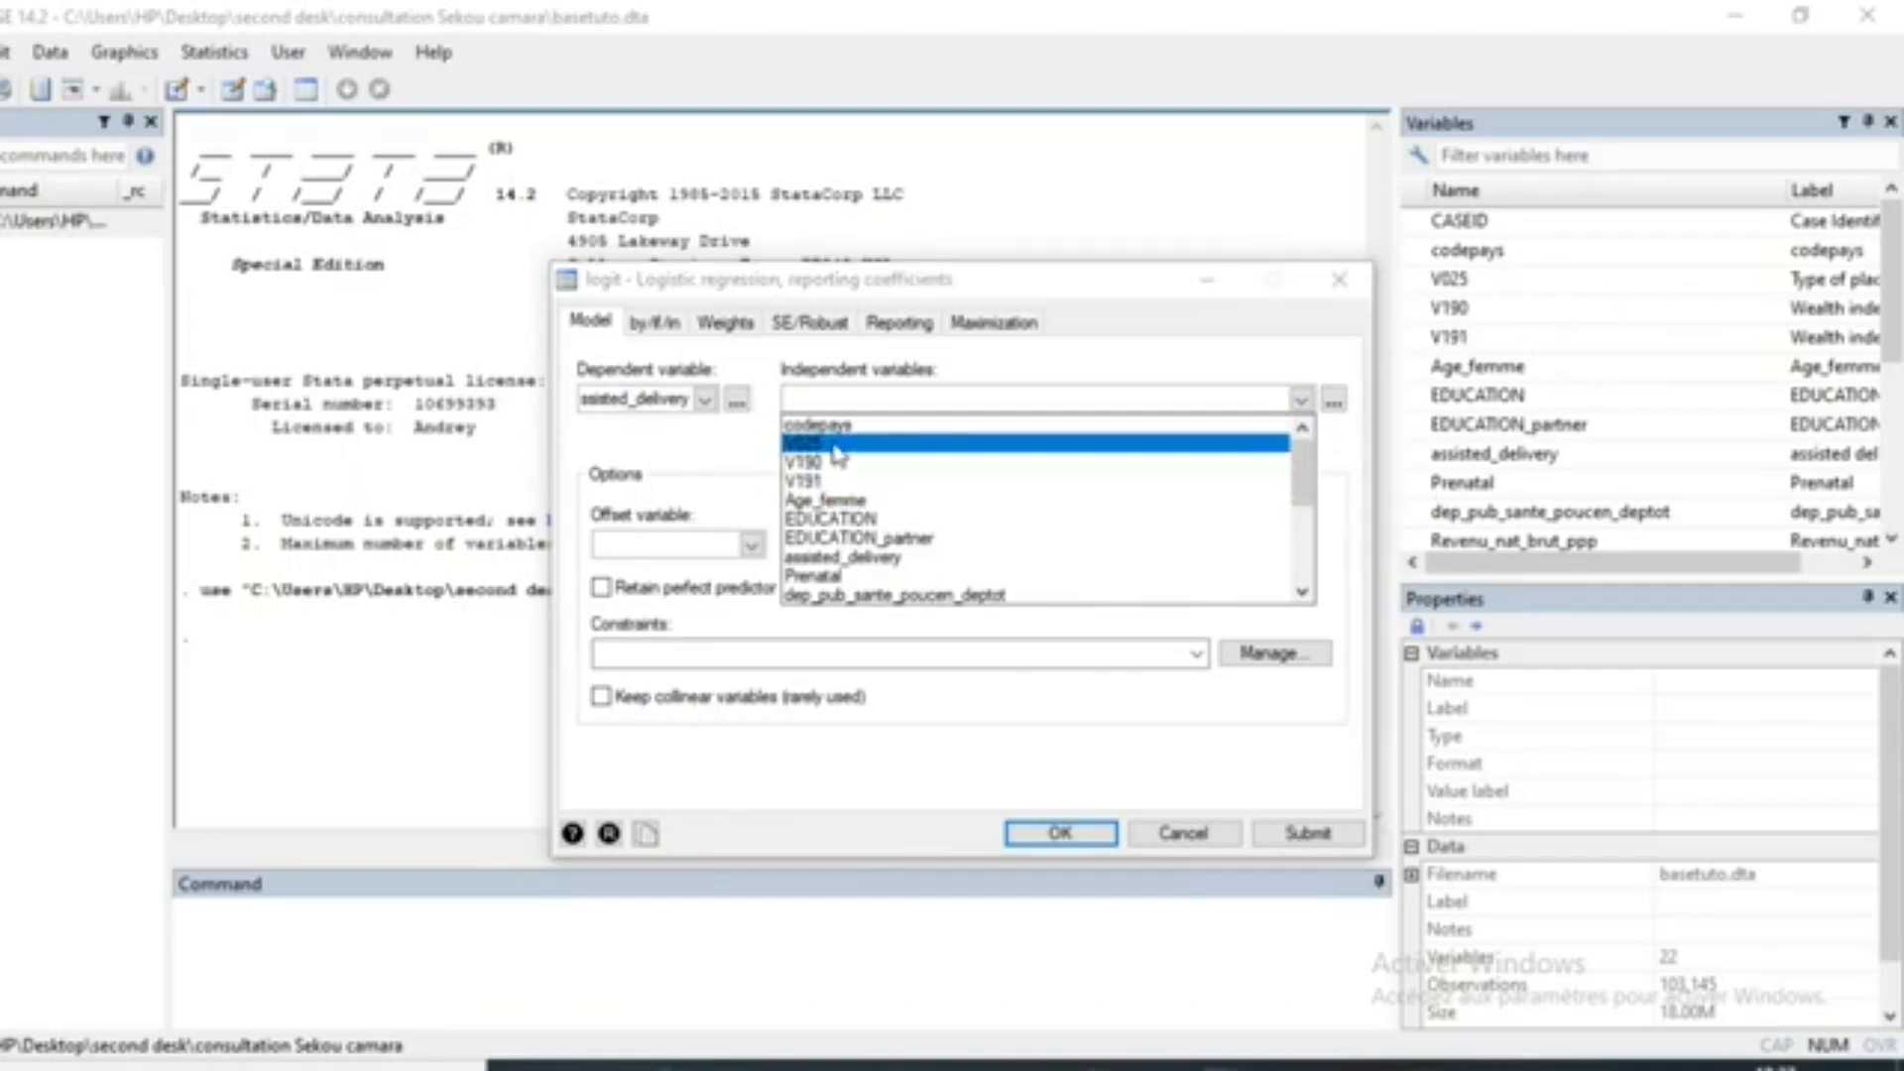
click(844, 443)
click(791, 397)
text(i.V025)
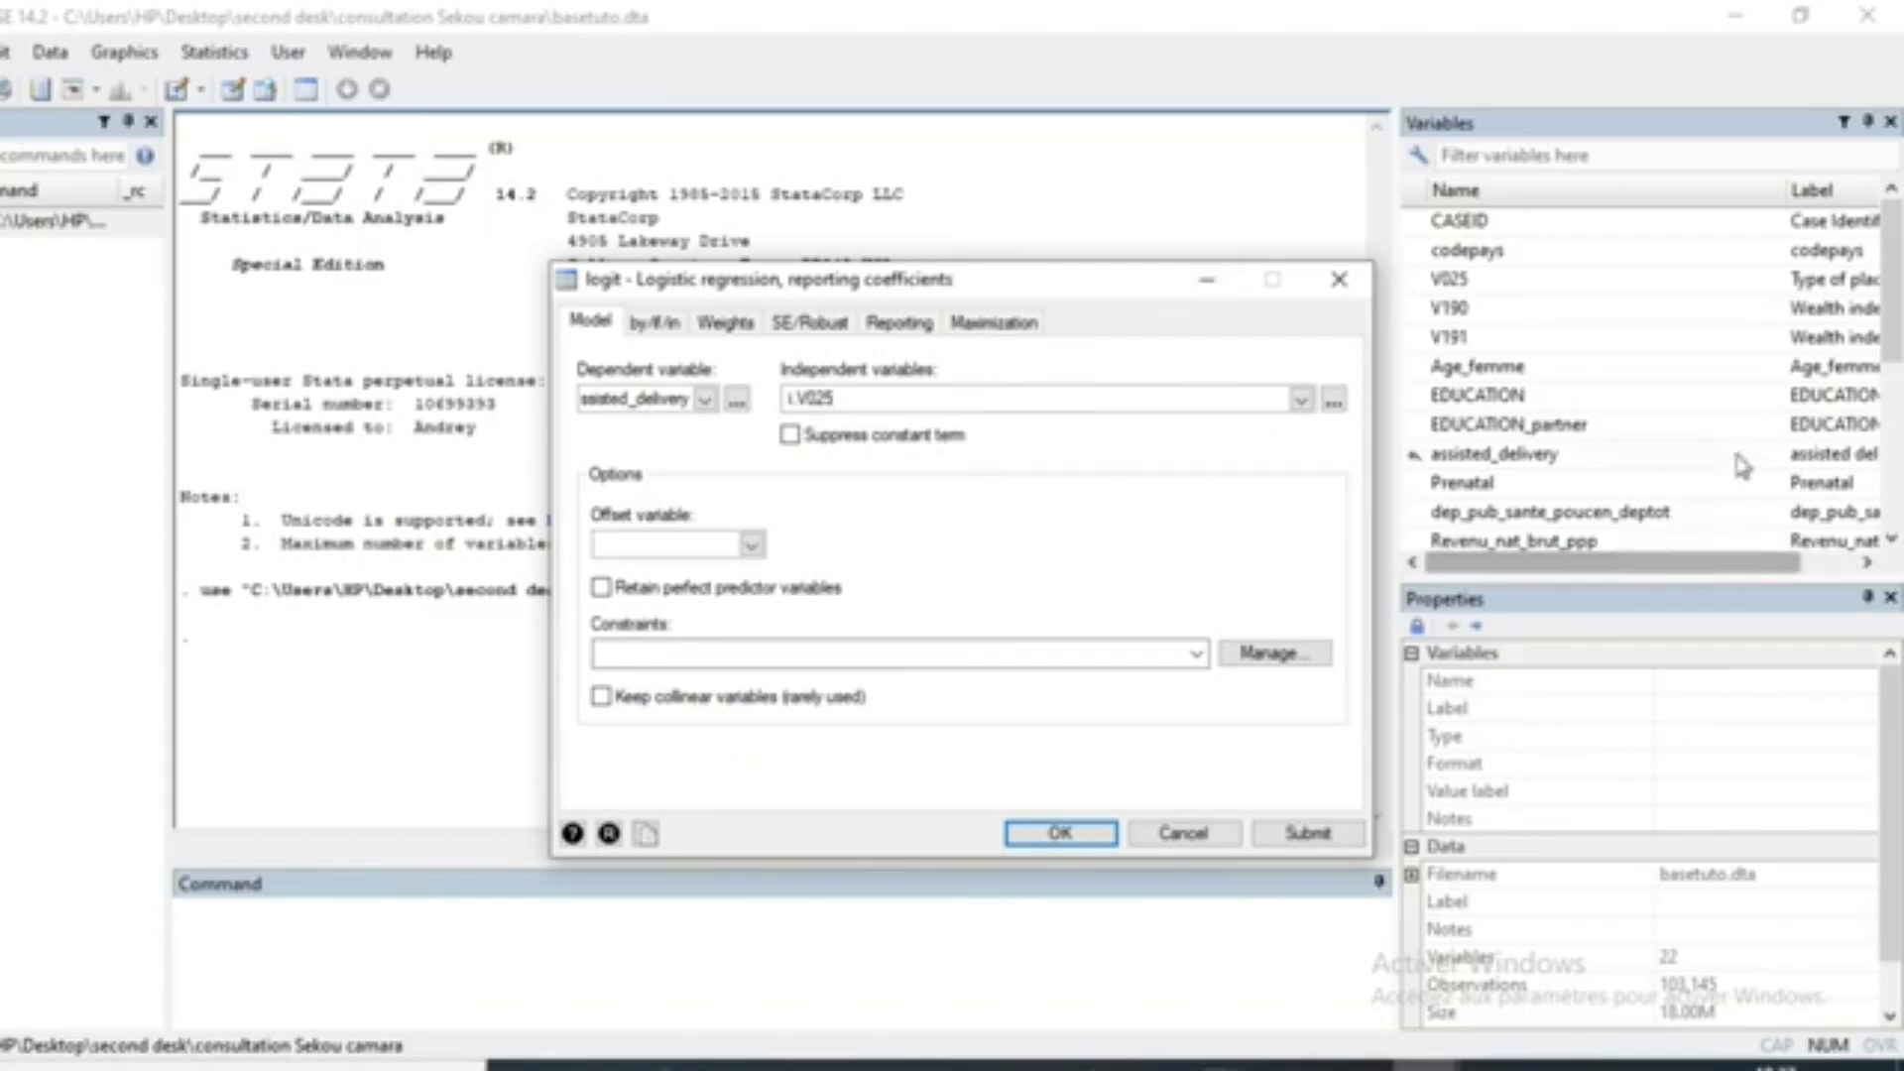
Step: Add V191, Age_femme and the categorical i.EDUCATION to the model's independent variables
click(1820, 342)
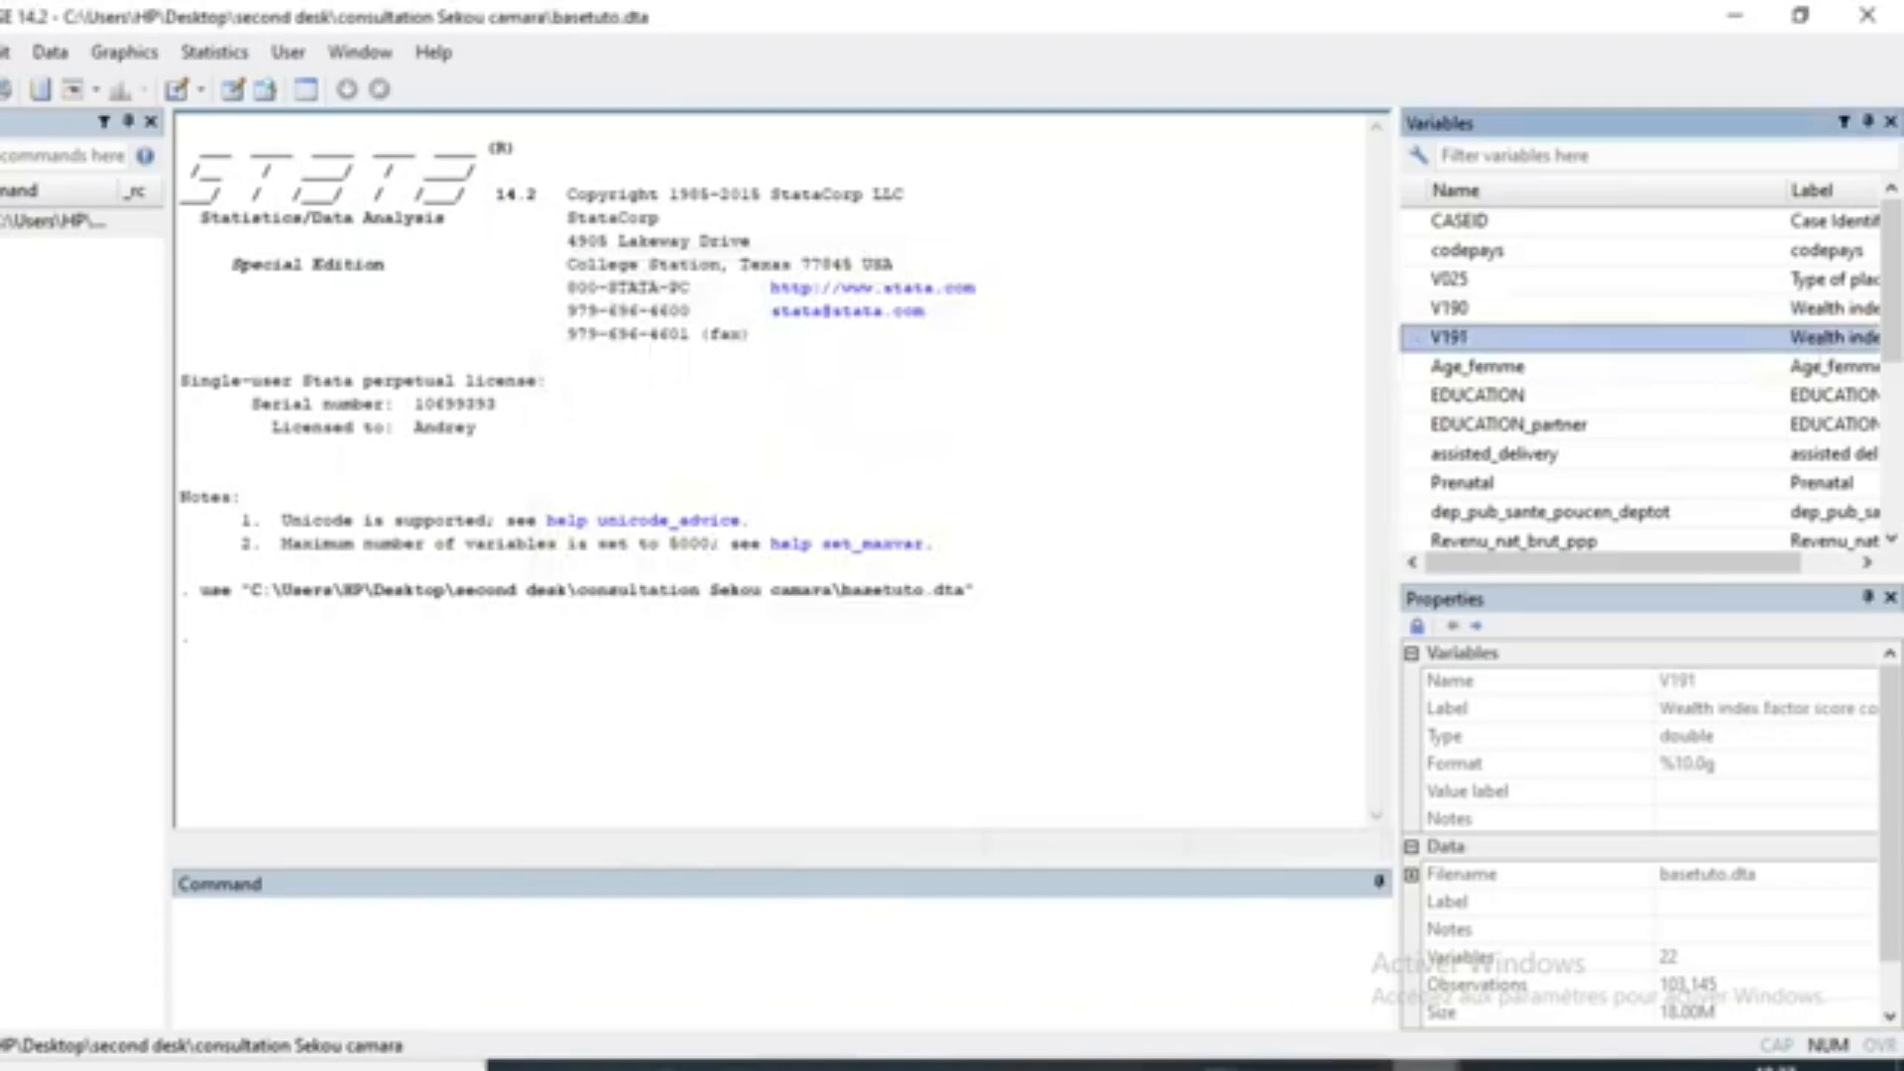
click(1425, 1066)
click(1302, 398)
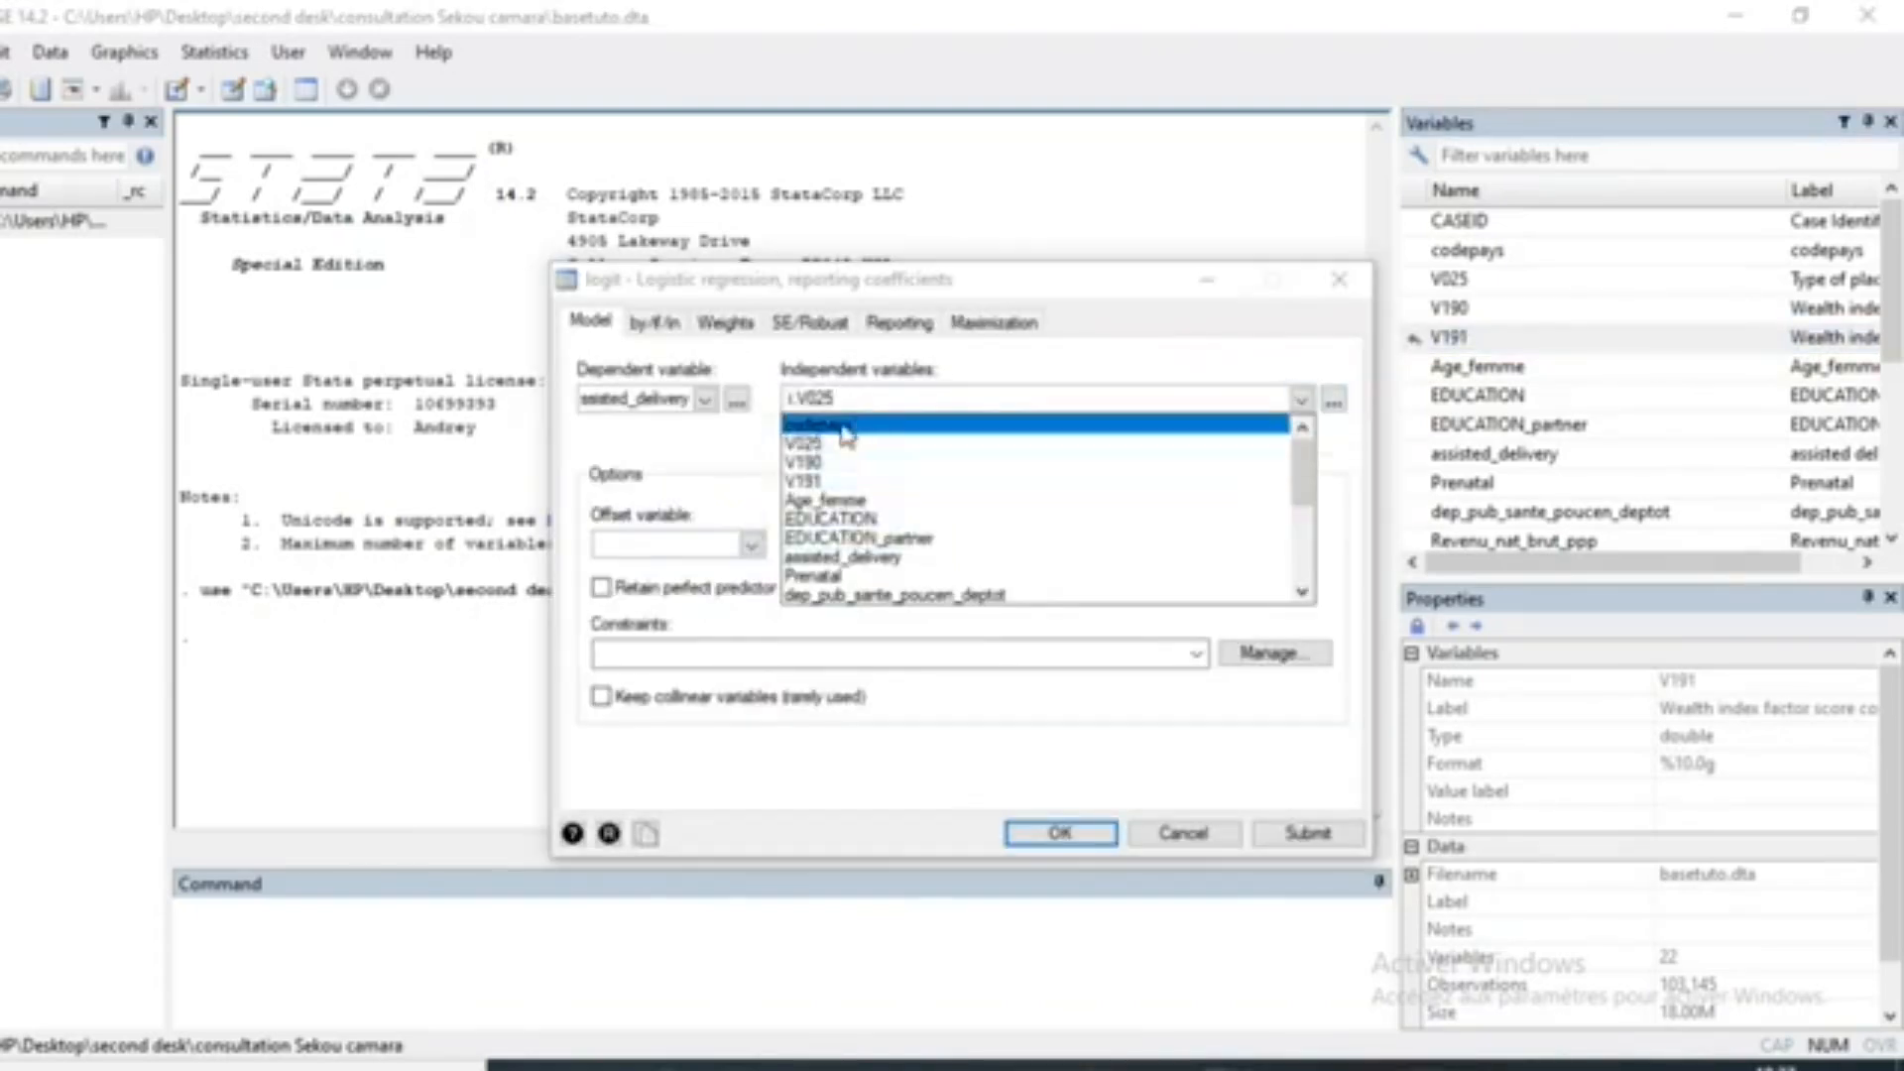
click(804, 481)
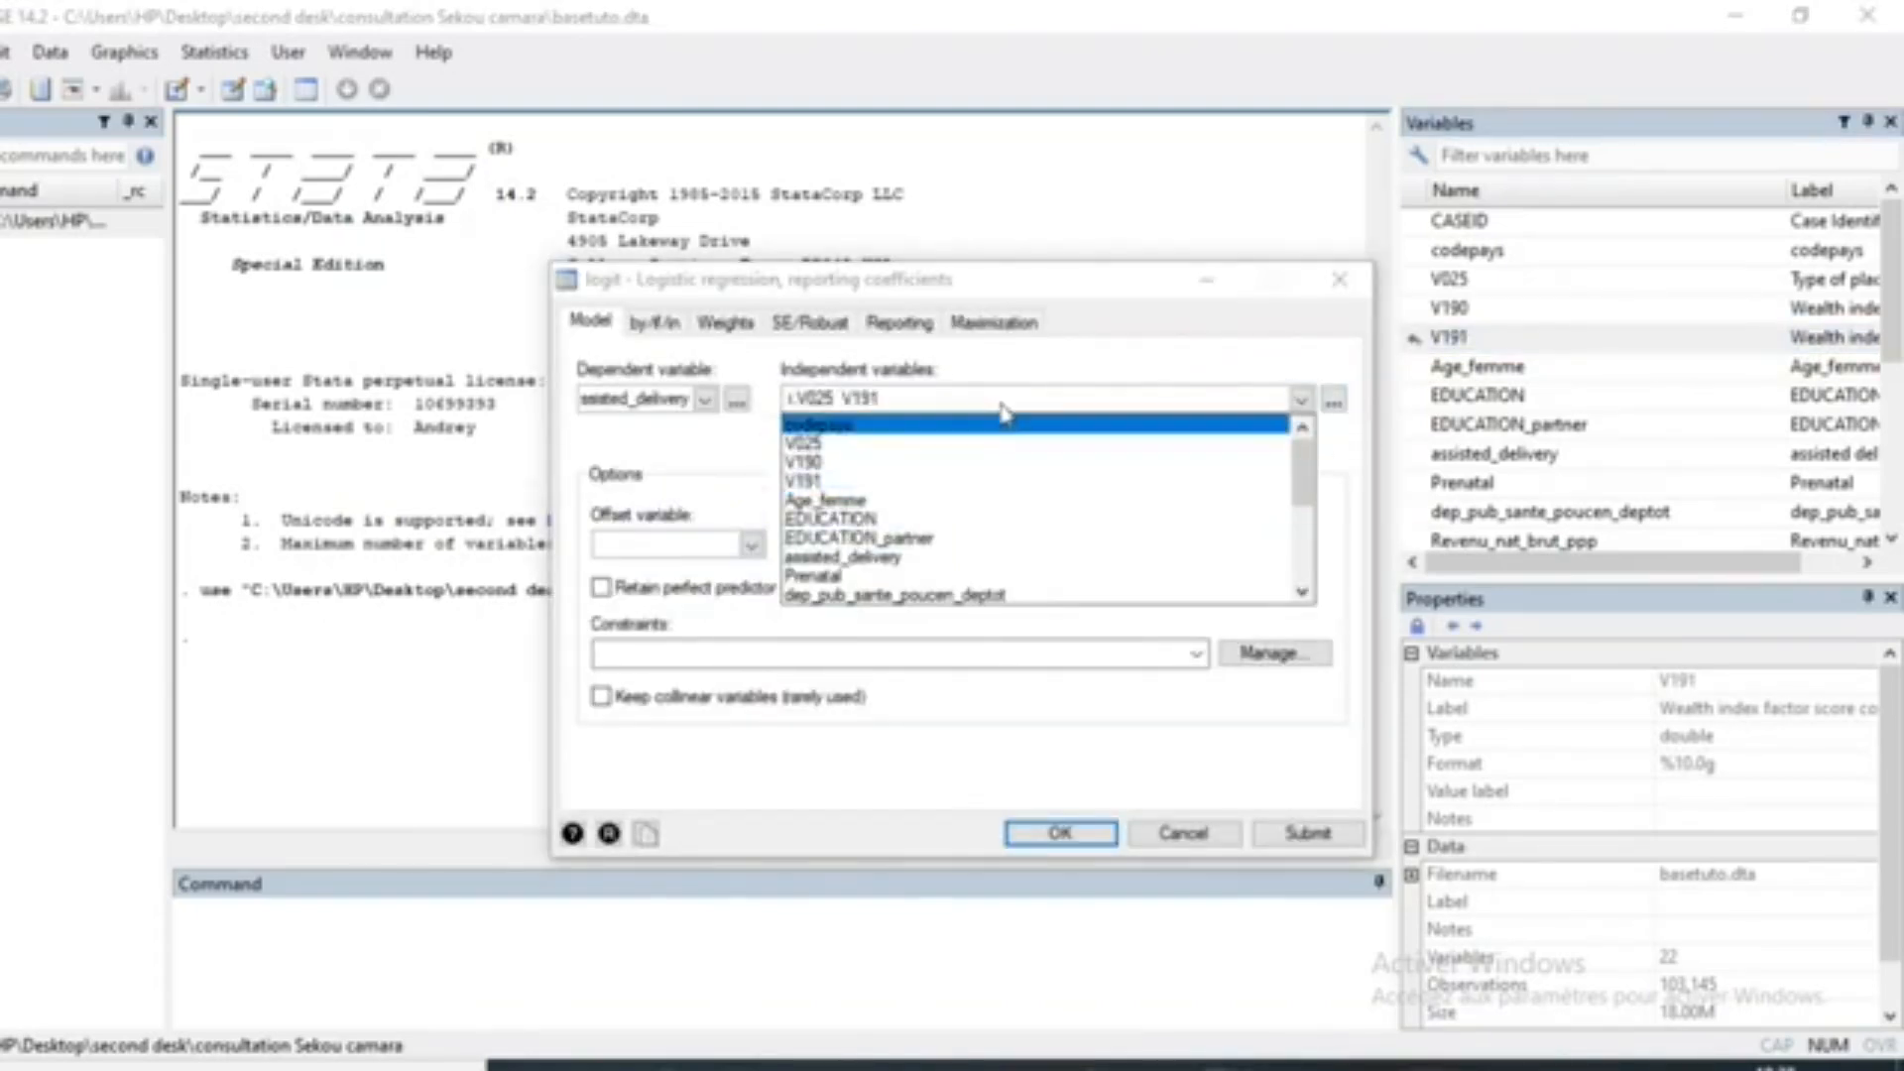
click(845, 502)
click(833, 518)
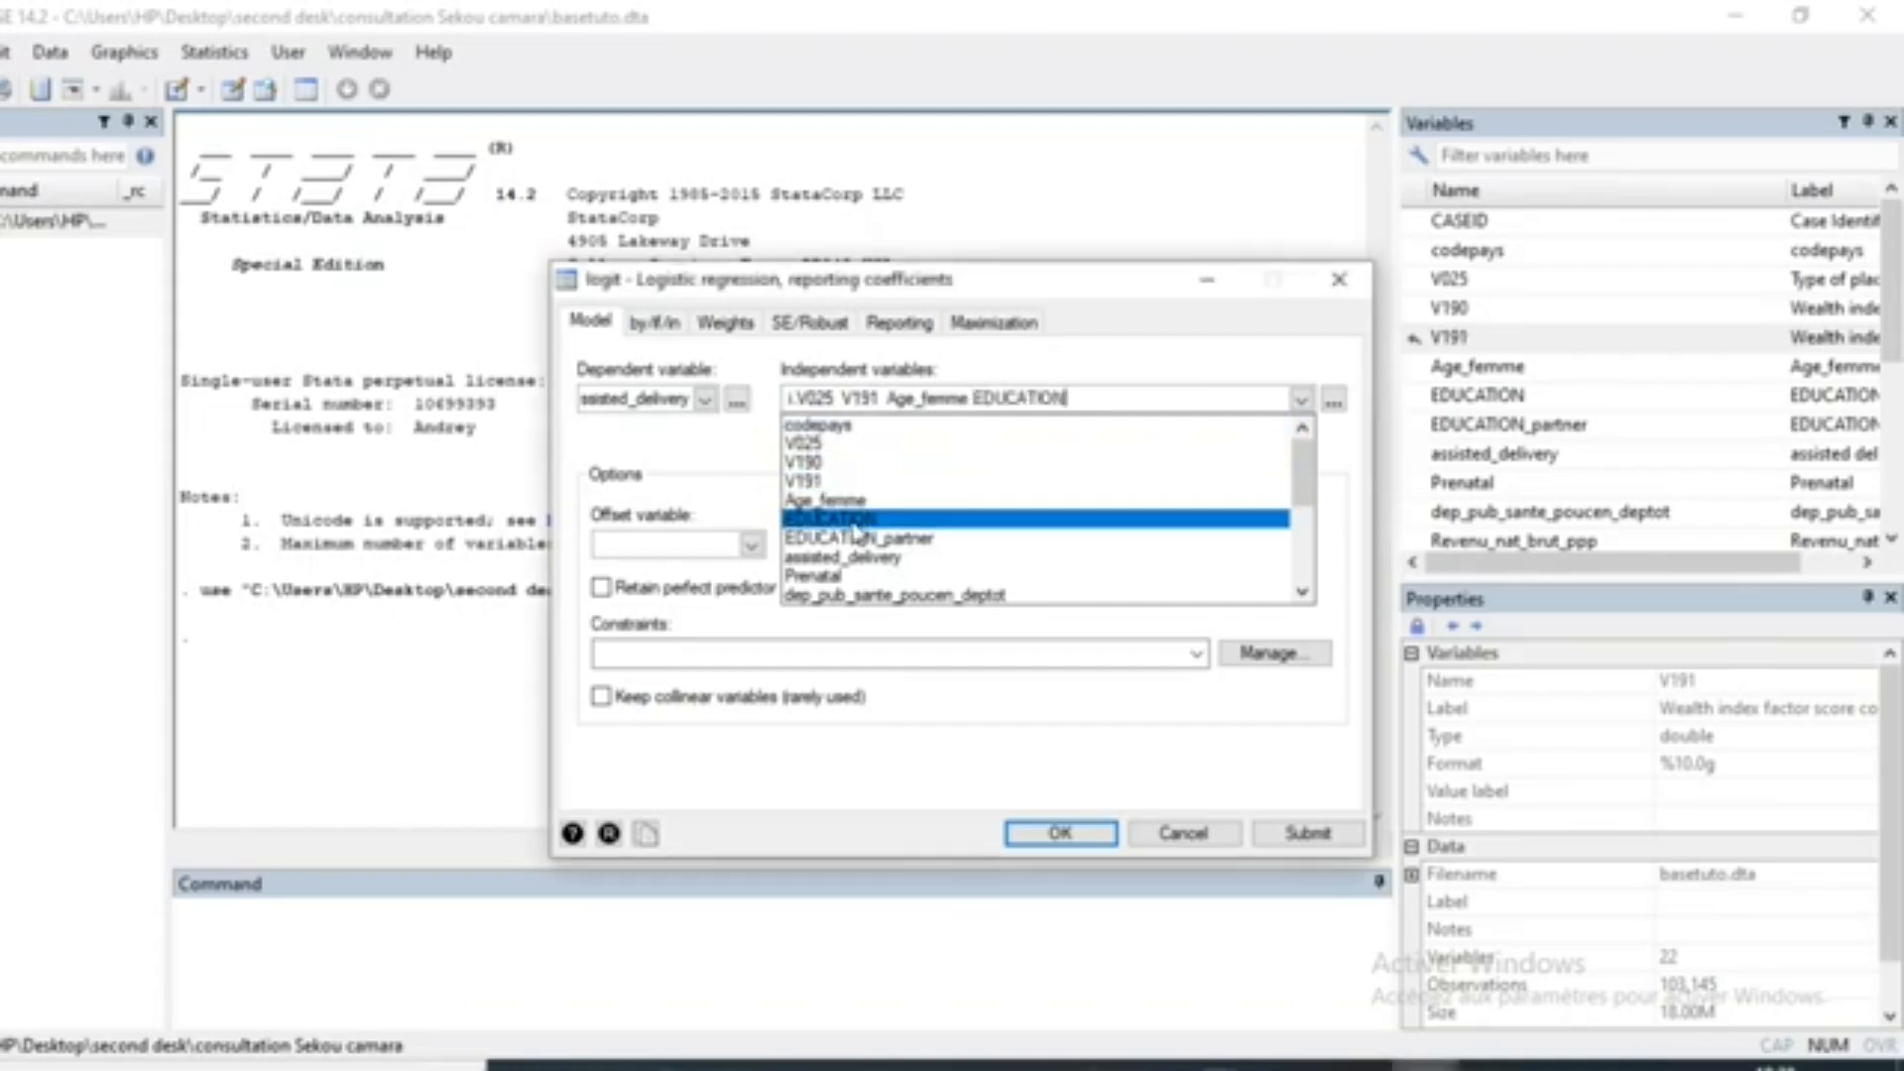
click(978, 403)
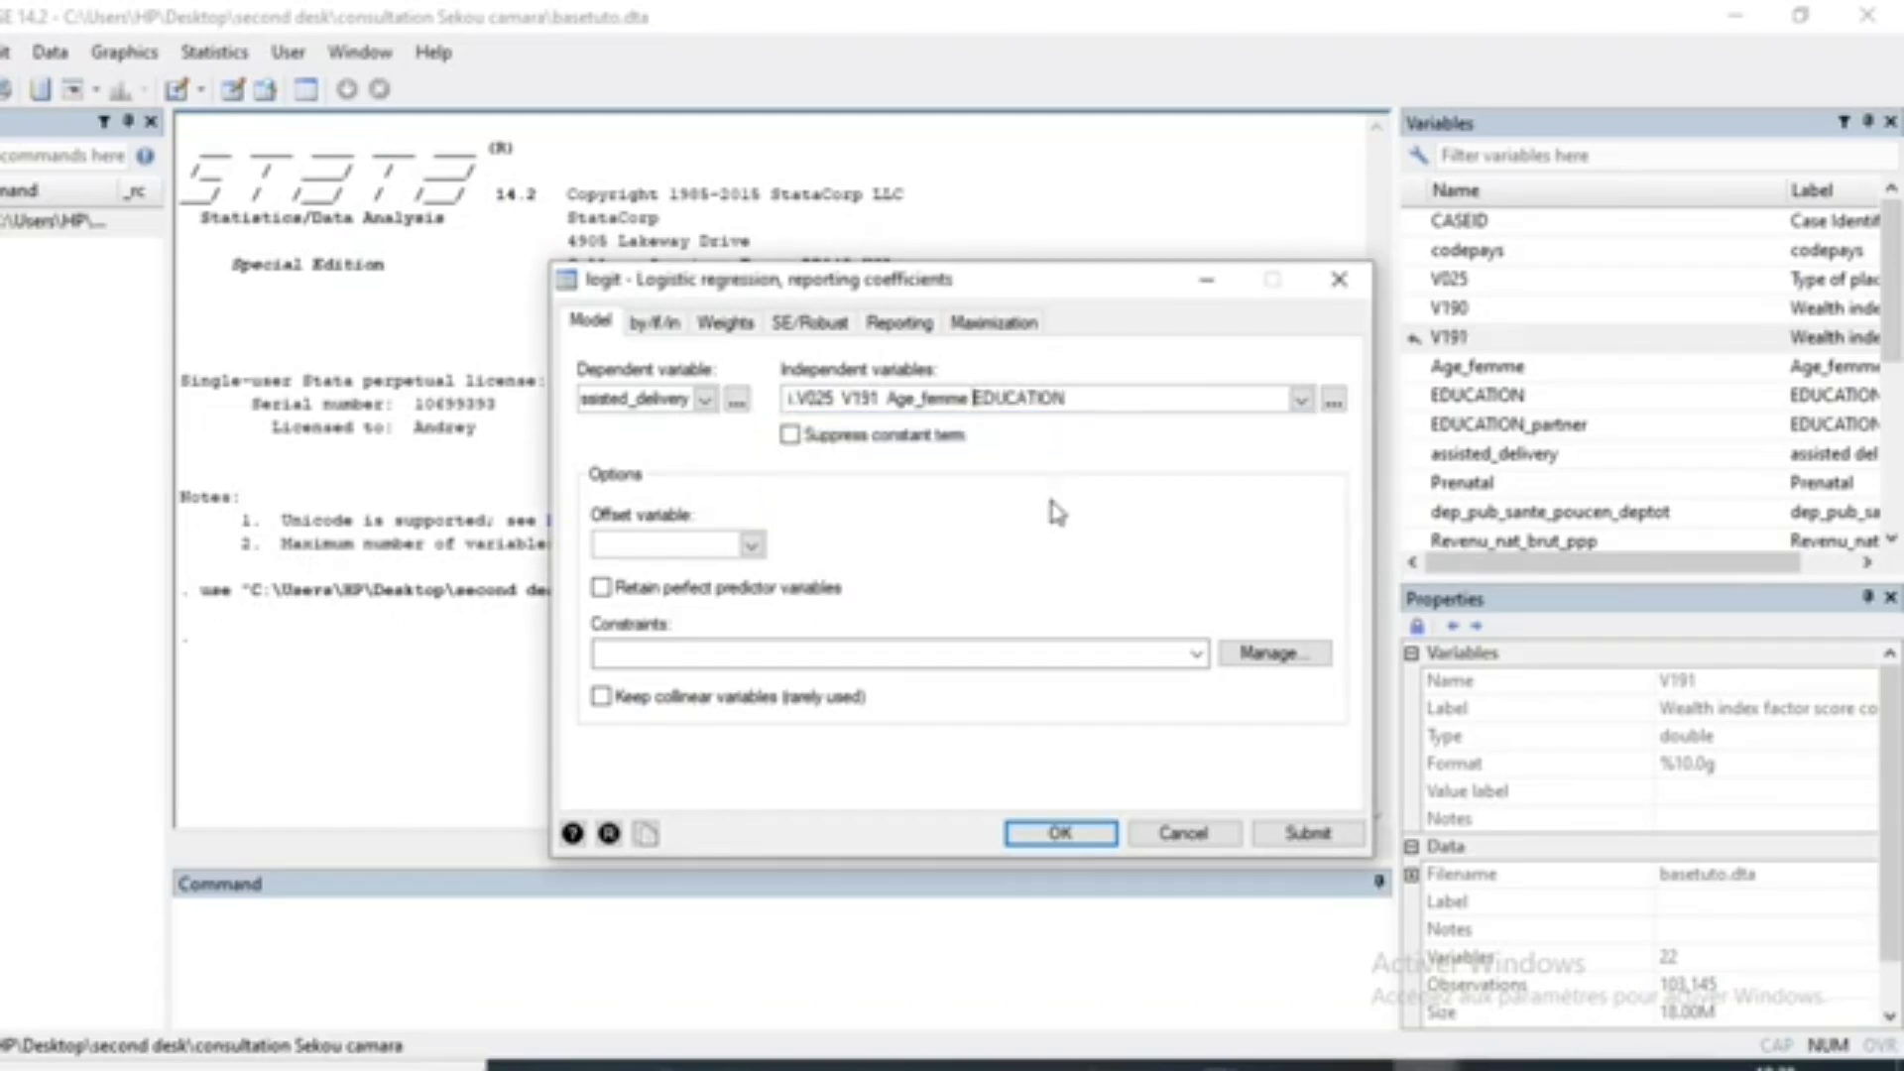
text(i.)
Step: Add EDUCATION_partner to the independent variables without a factor prefix and run the logit model
click(1106, 399)
click(1300, 400)
click(841, 539)
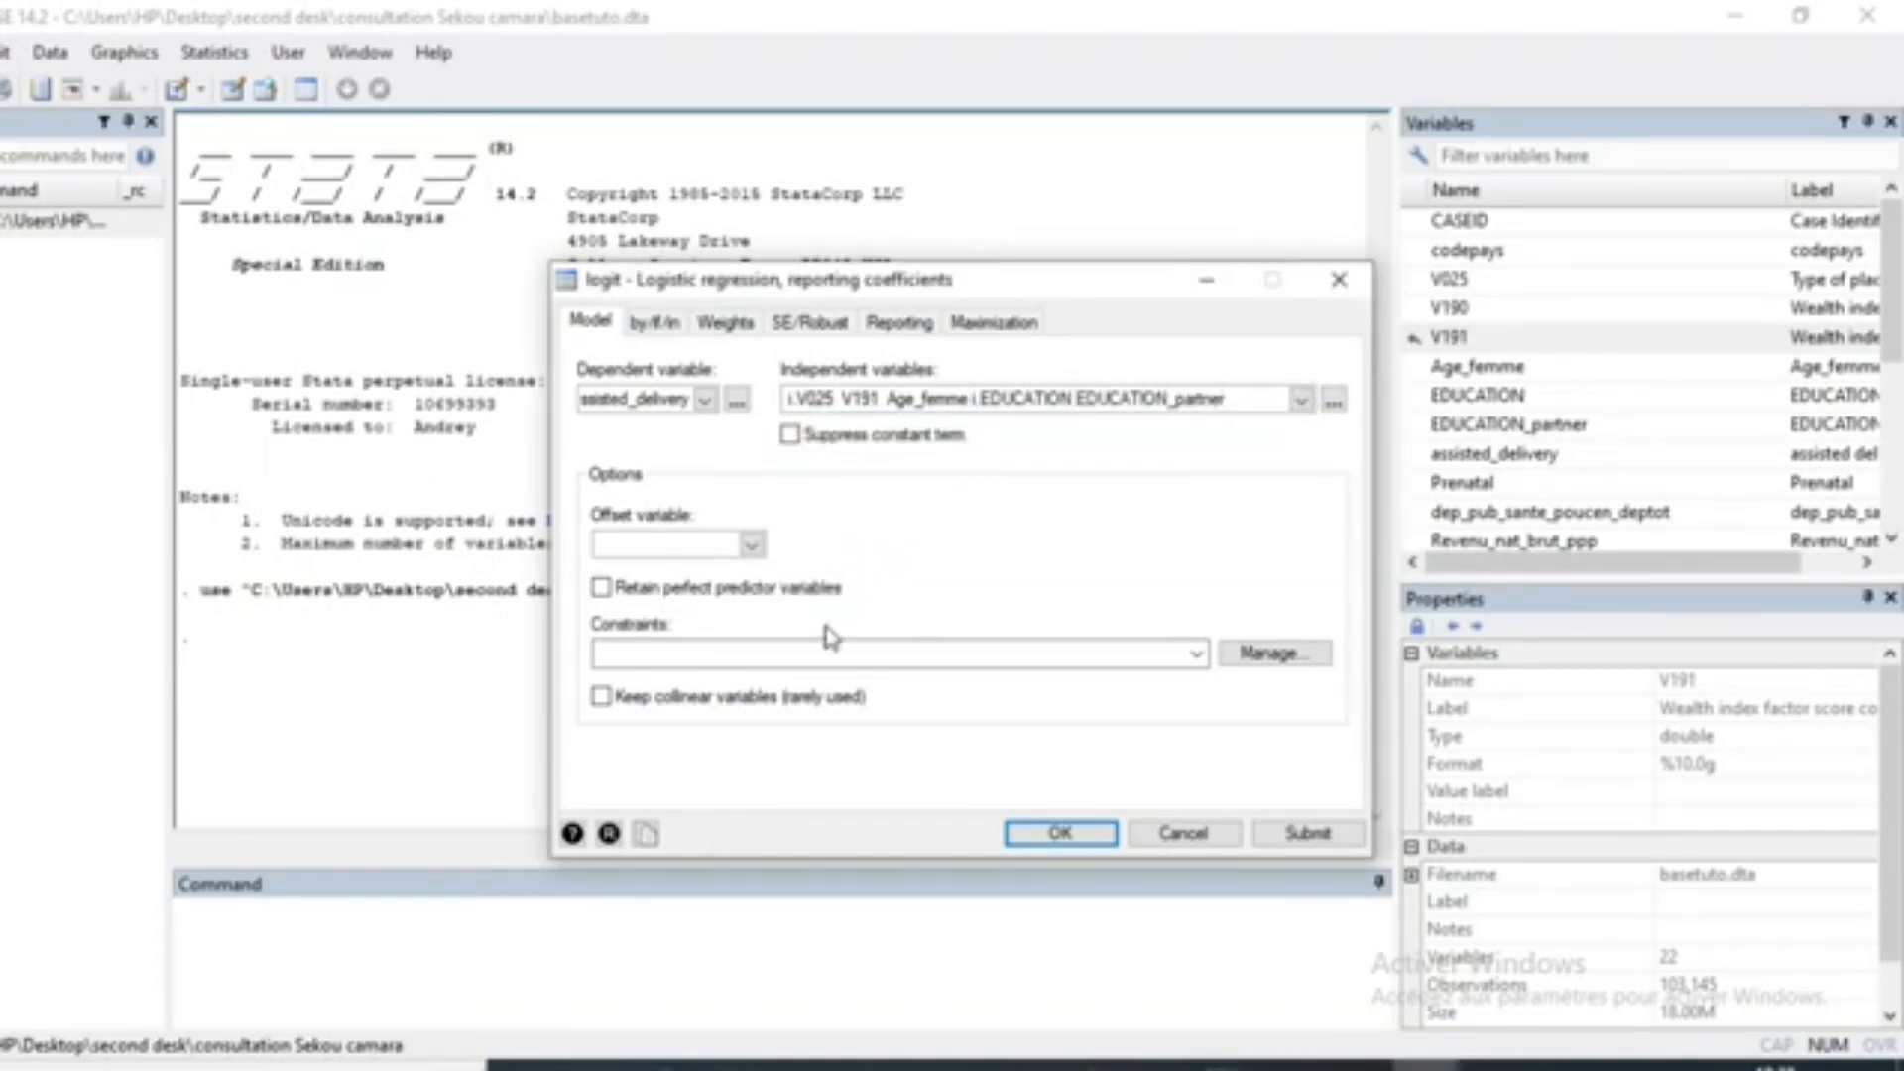
click(1062, 833)
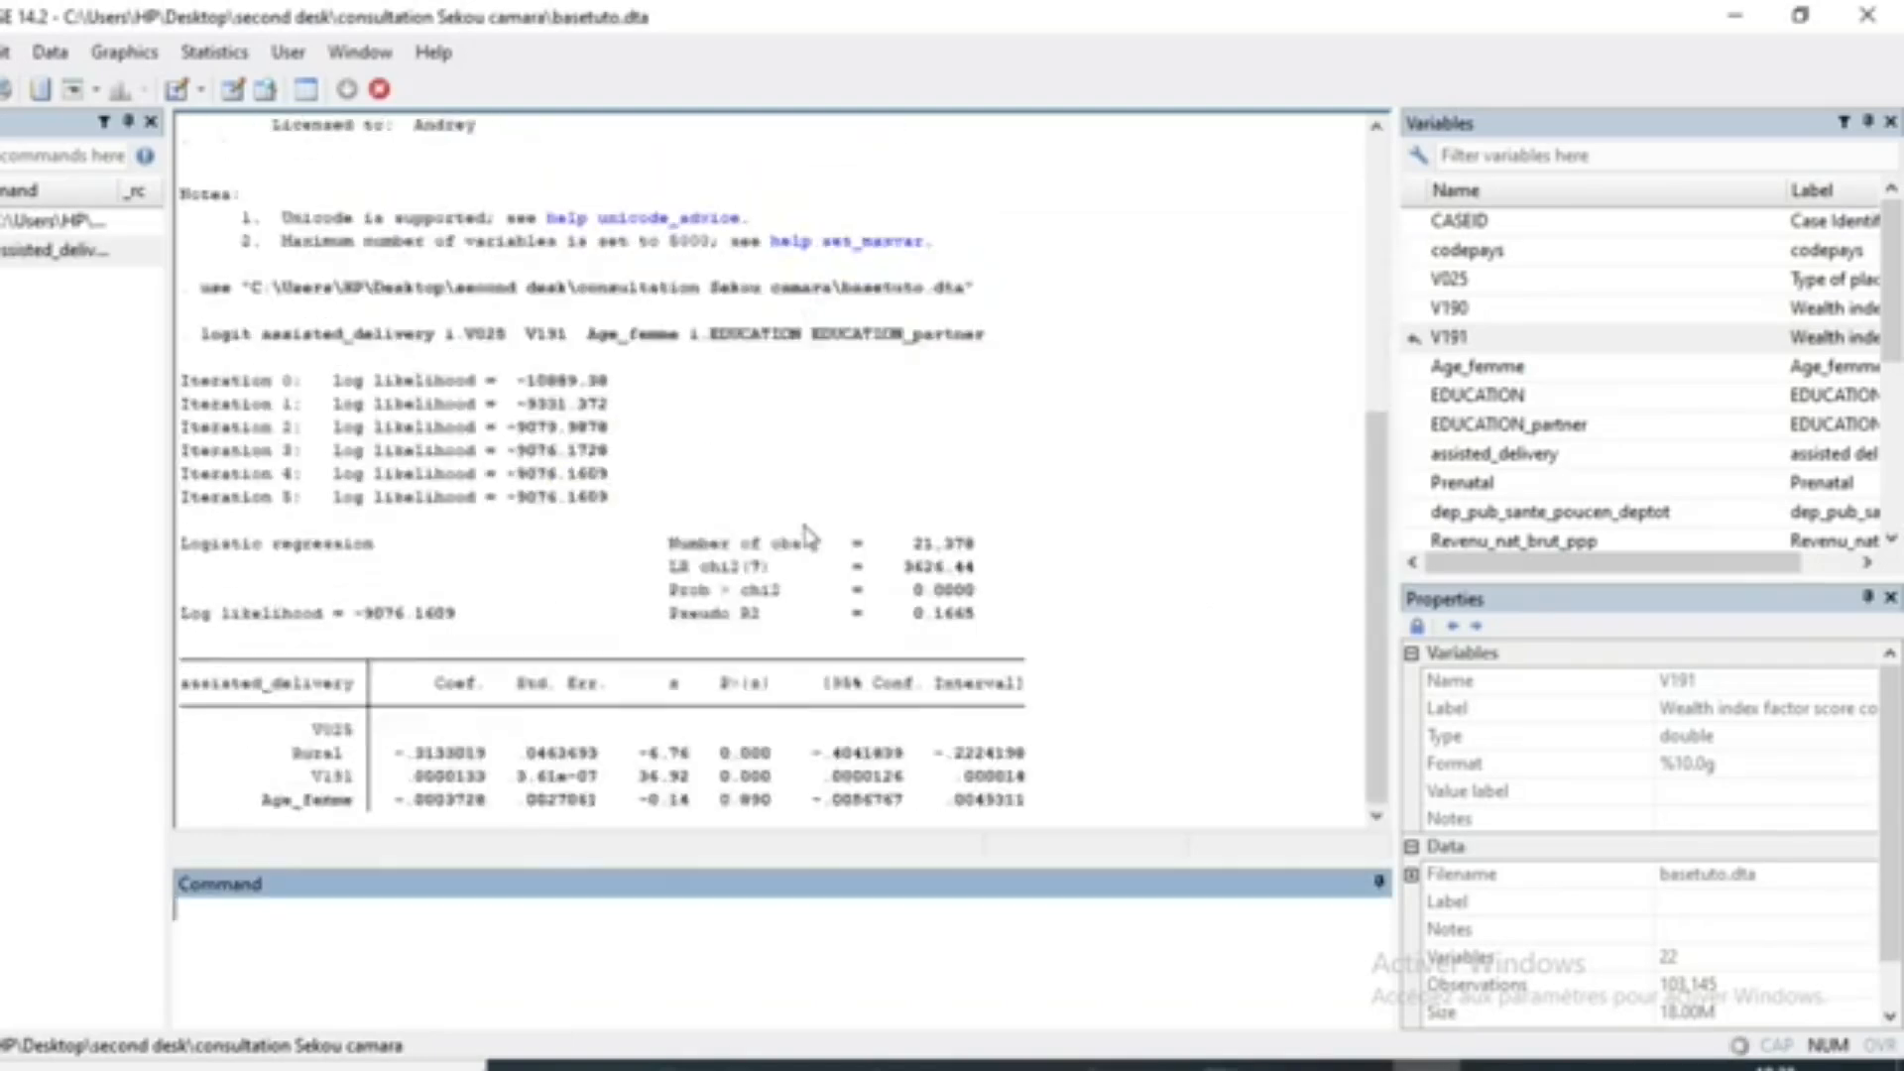
click(239, 805)
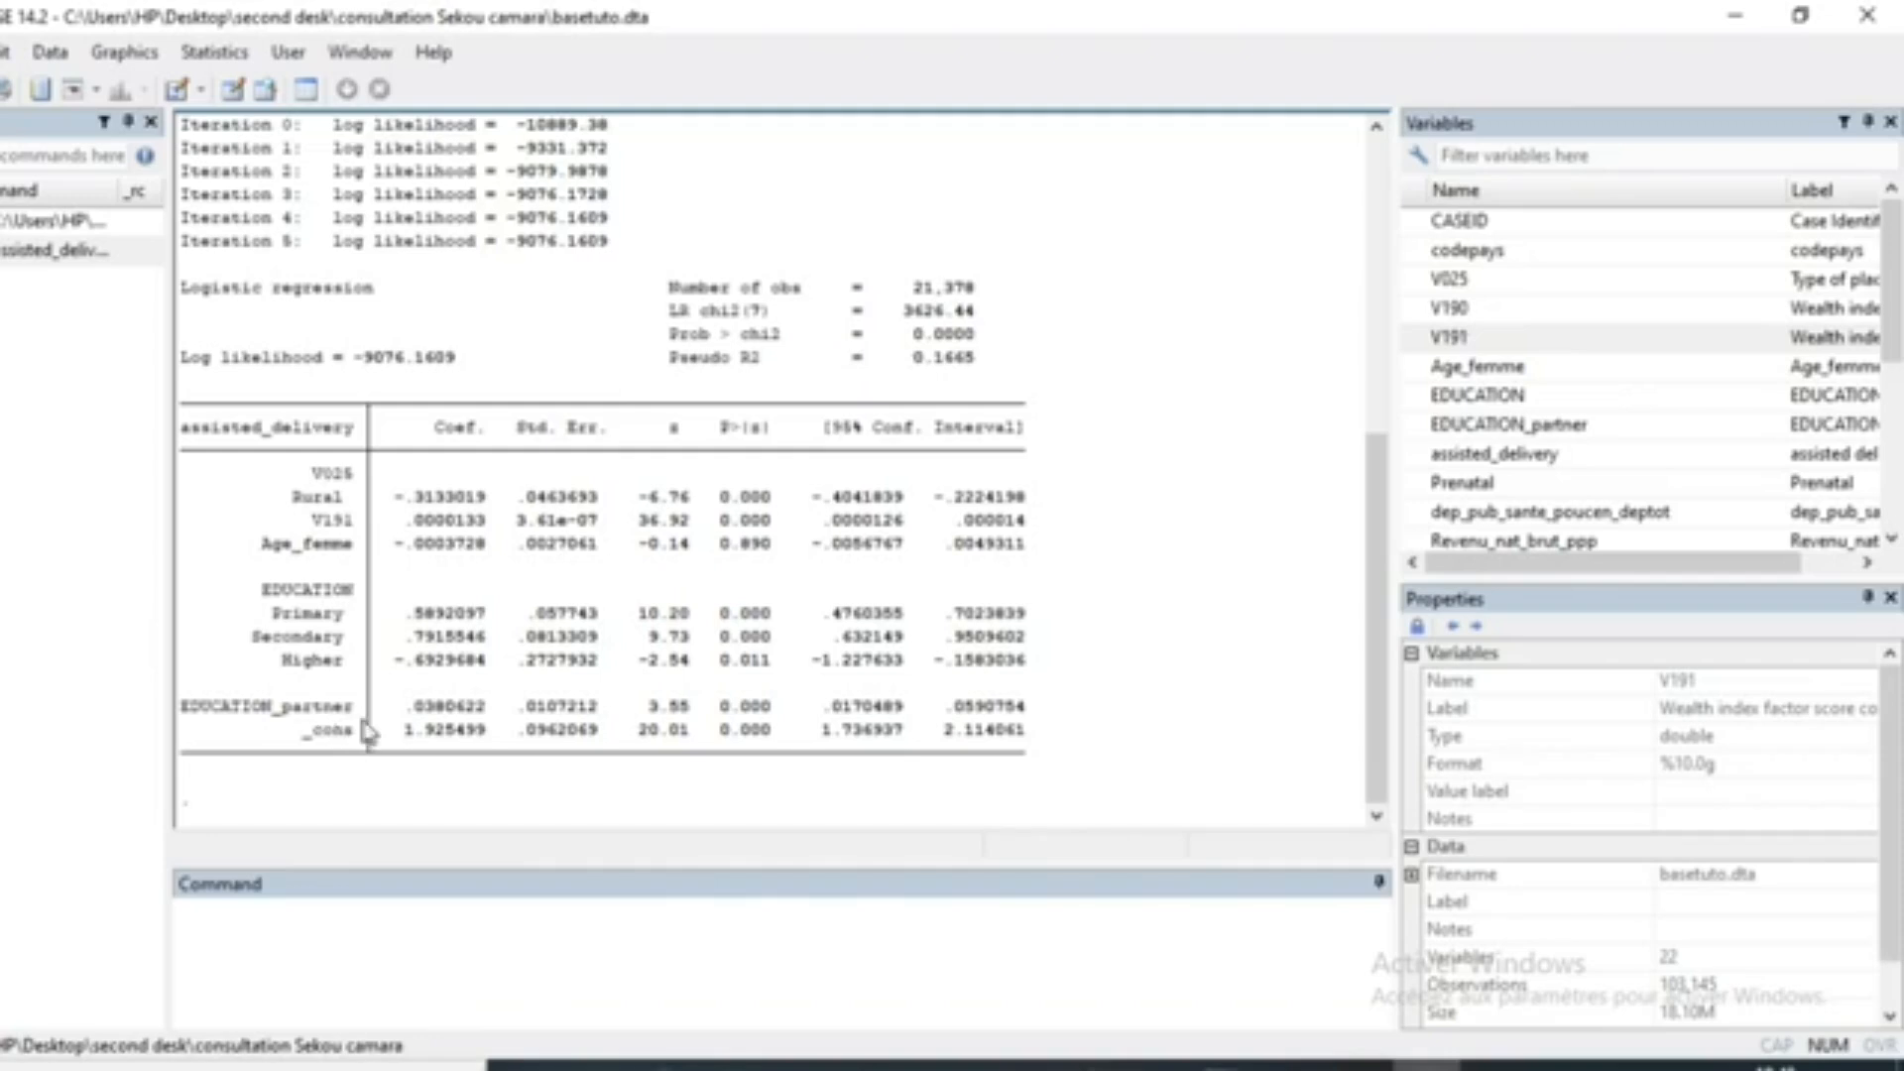
Step: Make EDUCATION_partner categorical as i.EDUCATION_partner in the coefficient-reporting logistic regression and run it again
click(214, 54)
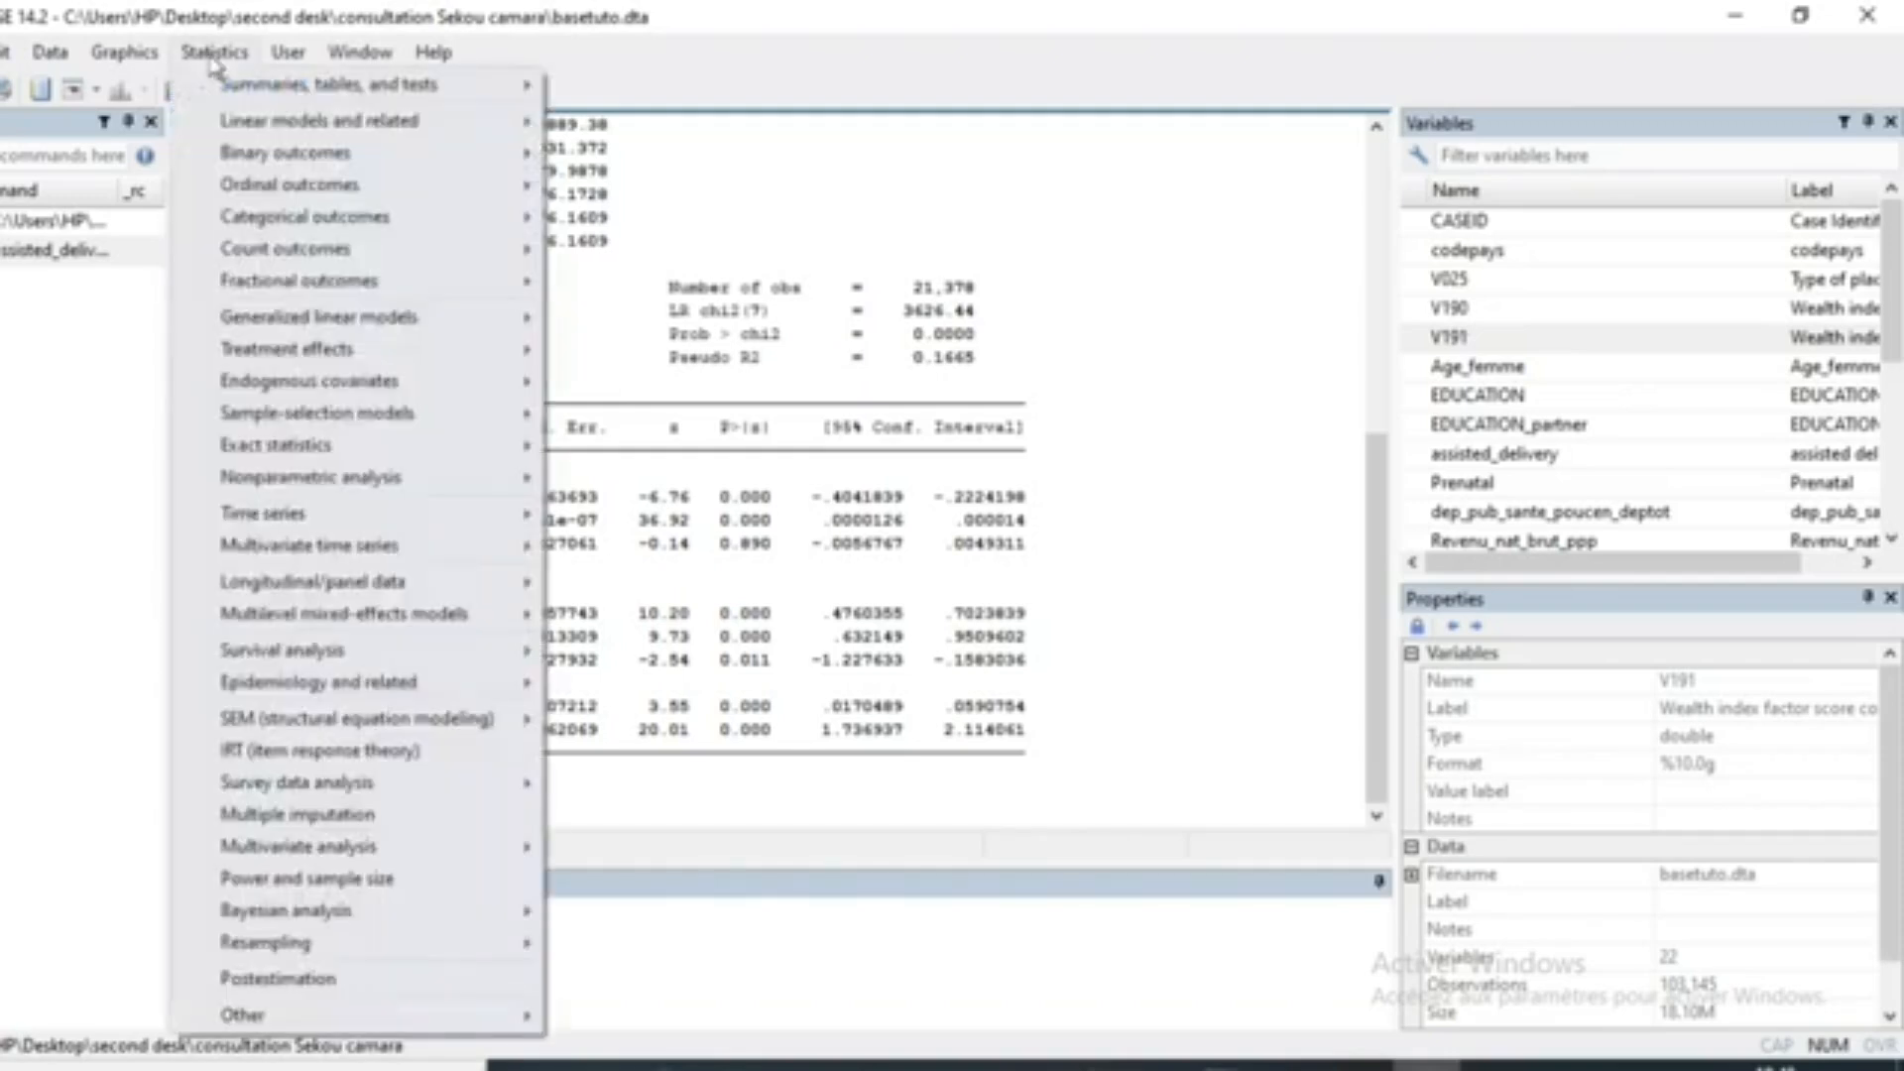
mouse_move(298, 151)
click(666, 154)
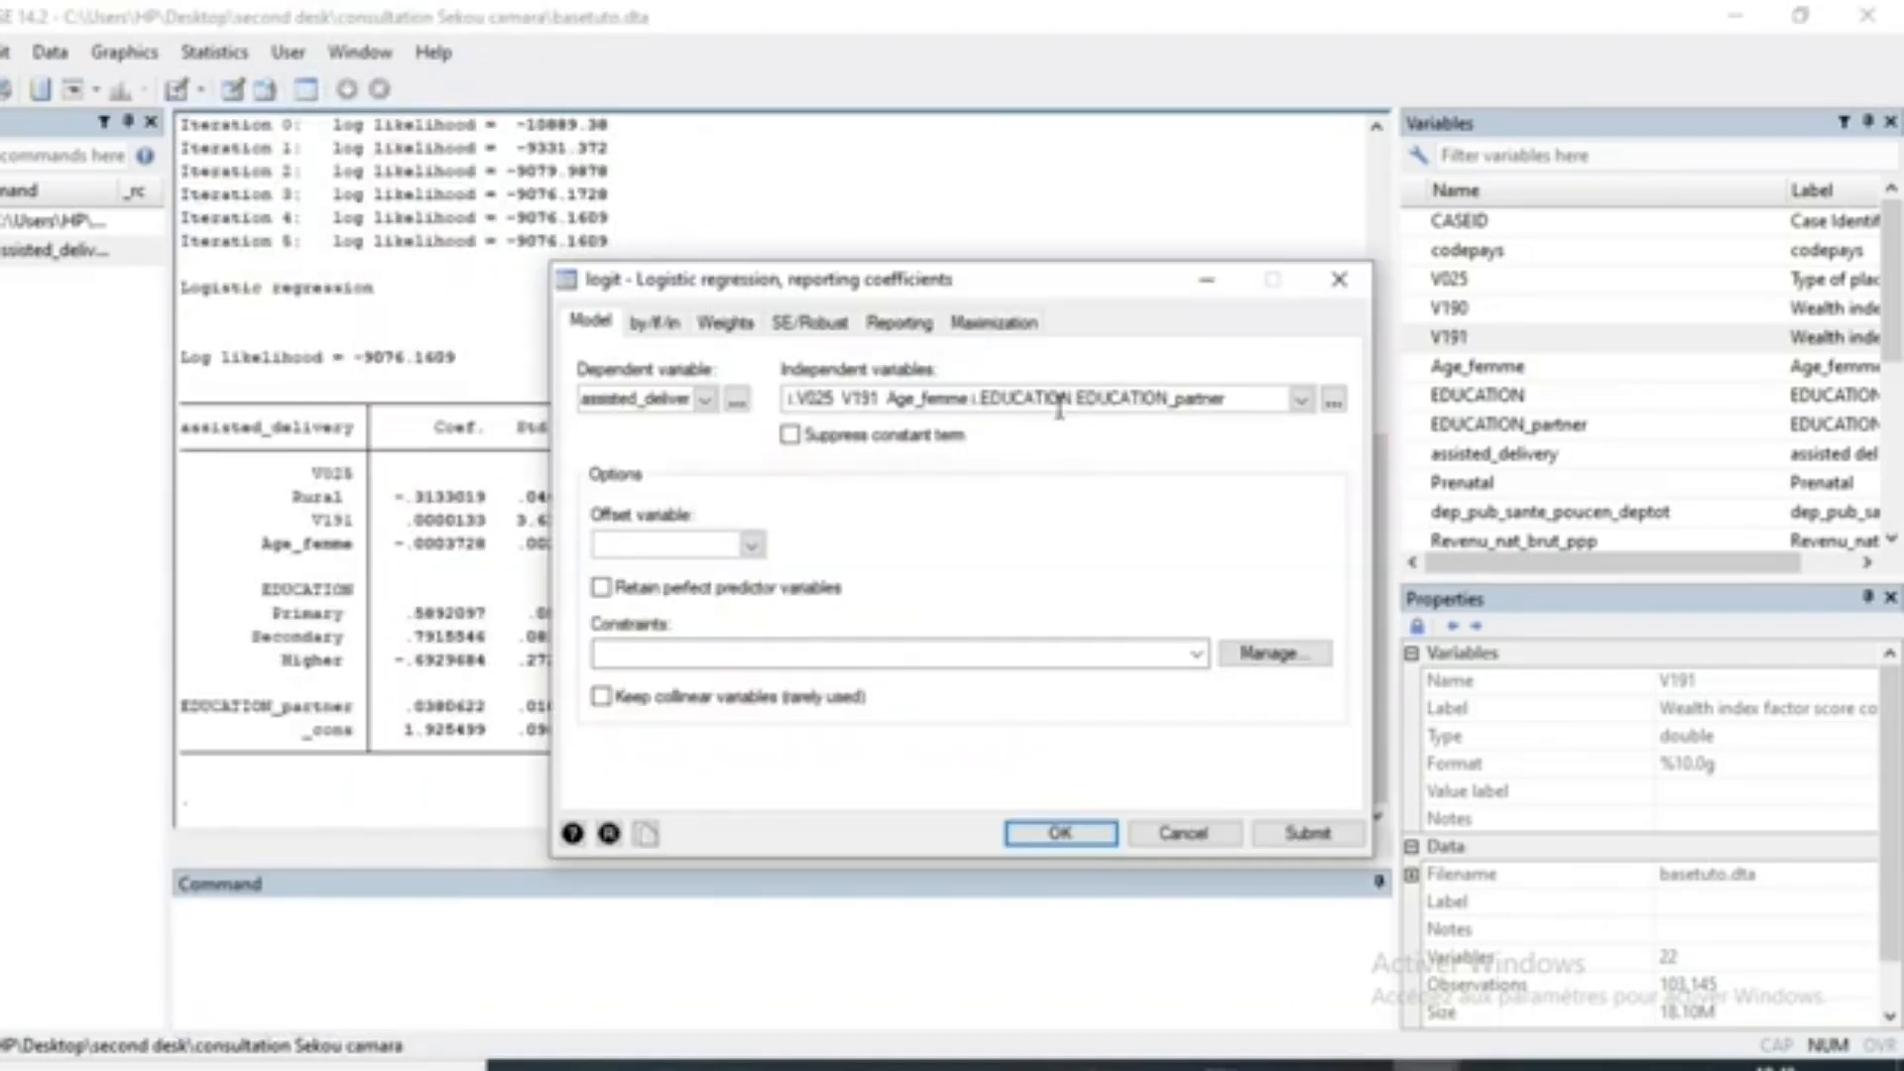
click(1077, 401)
text(i.)
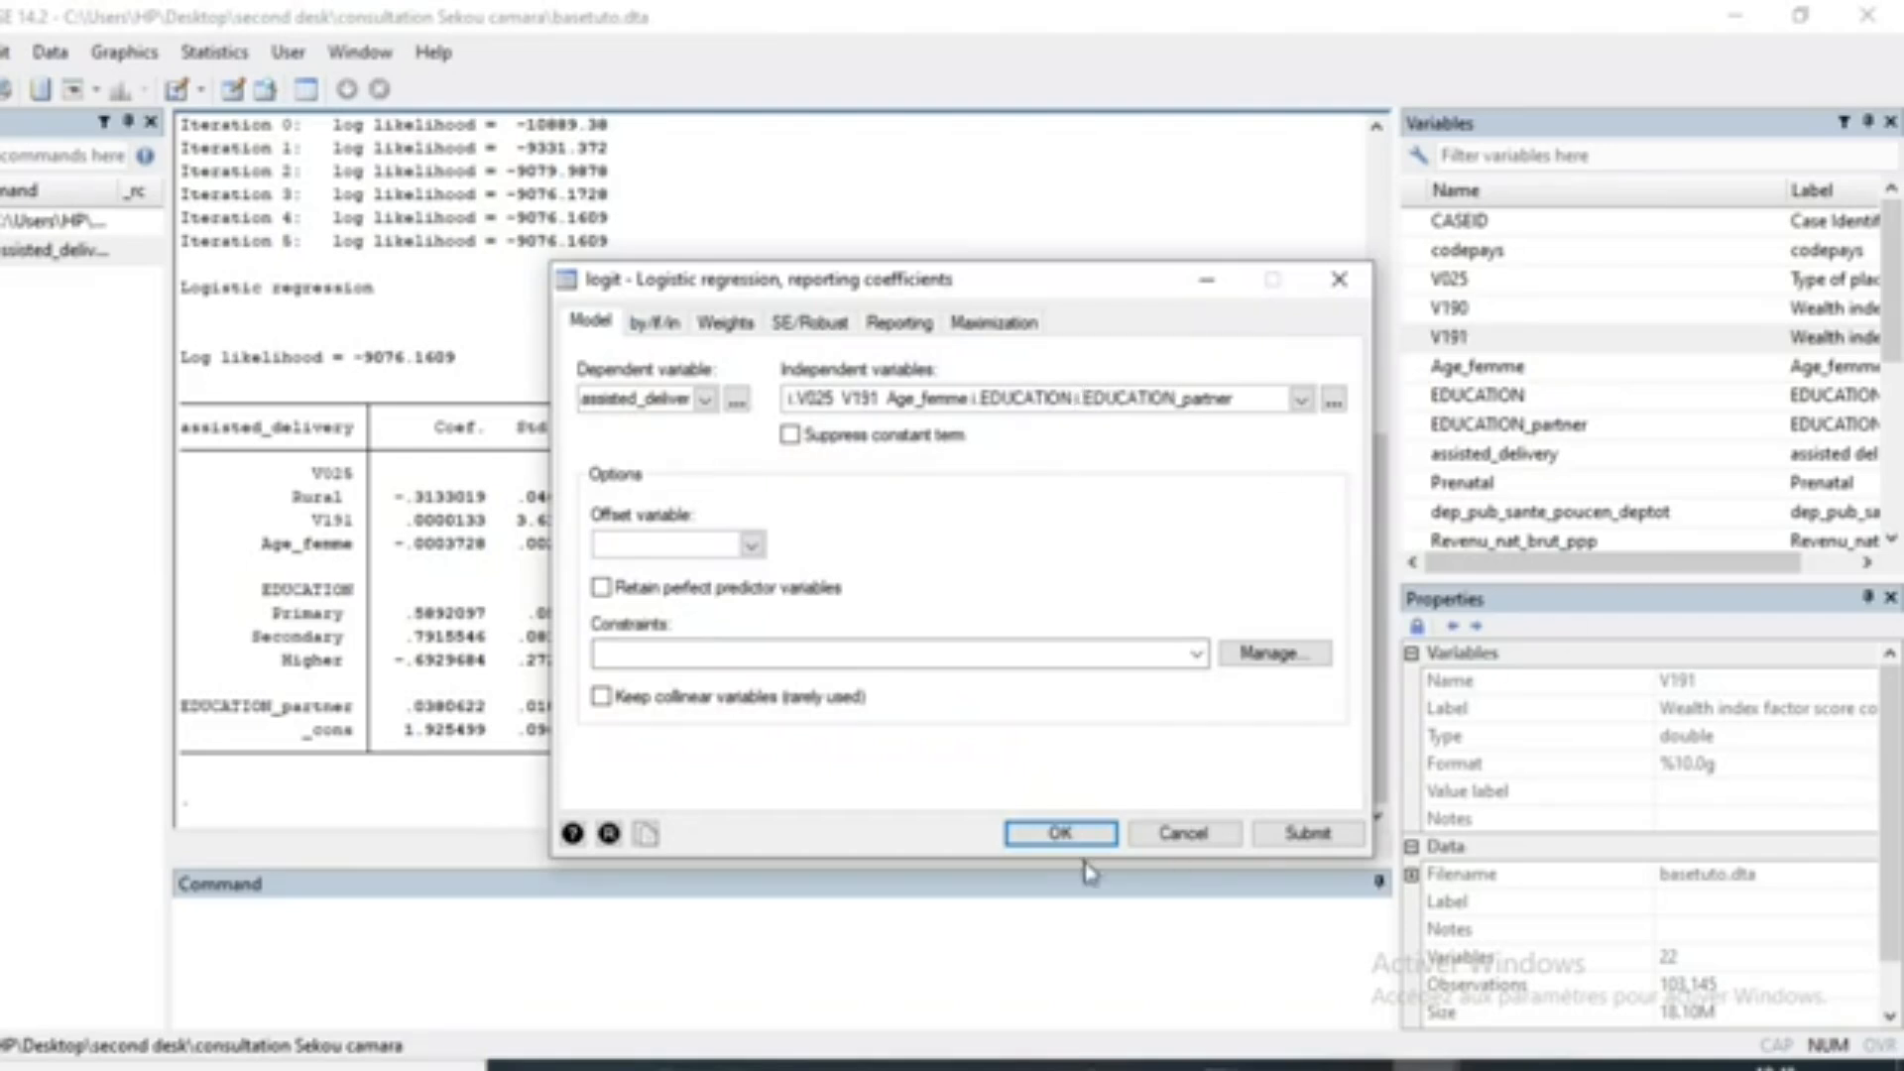
click(1021, 838)
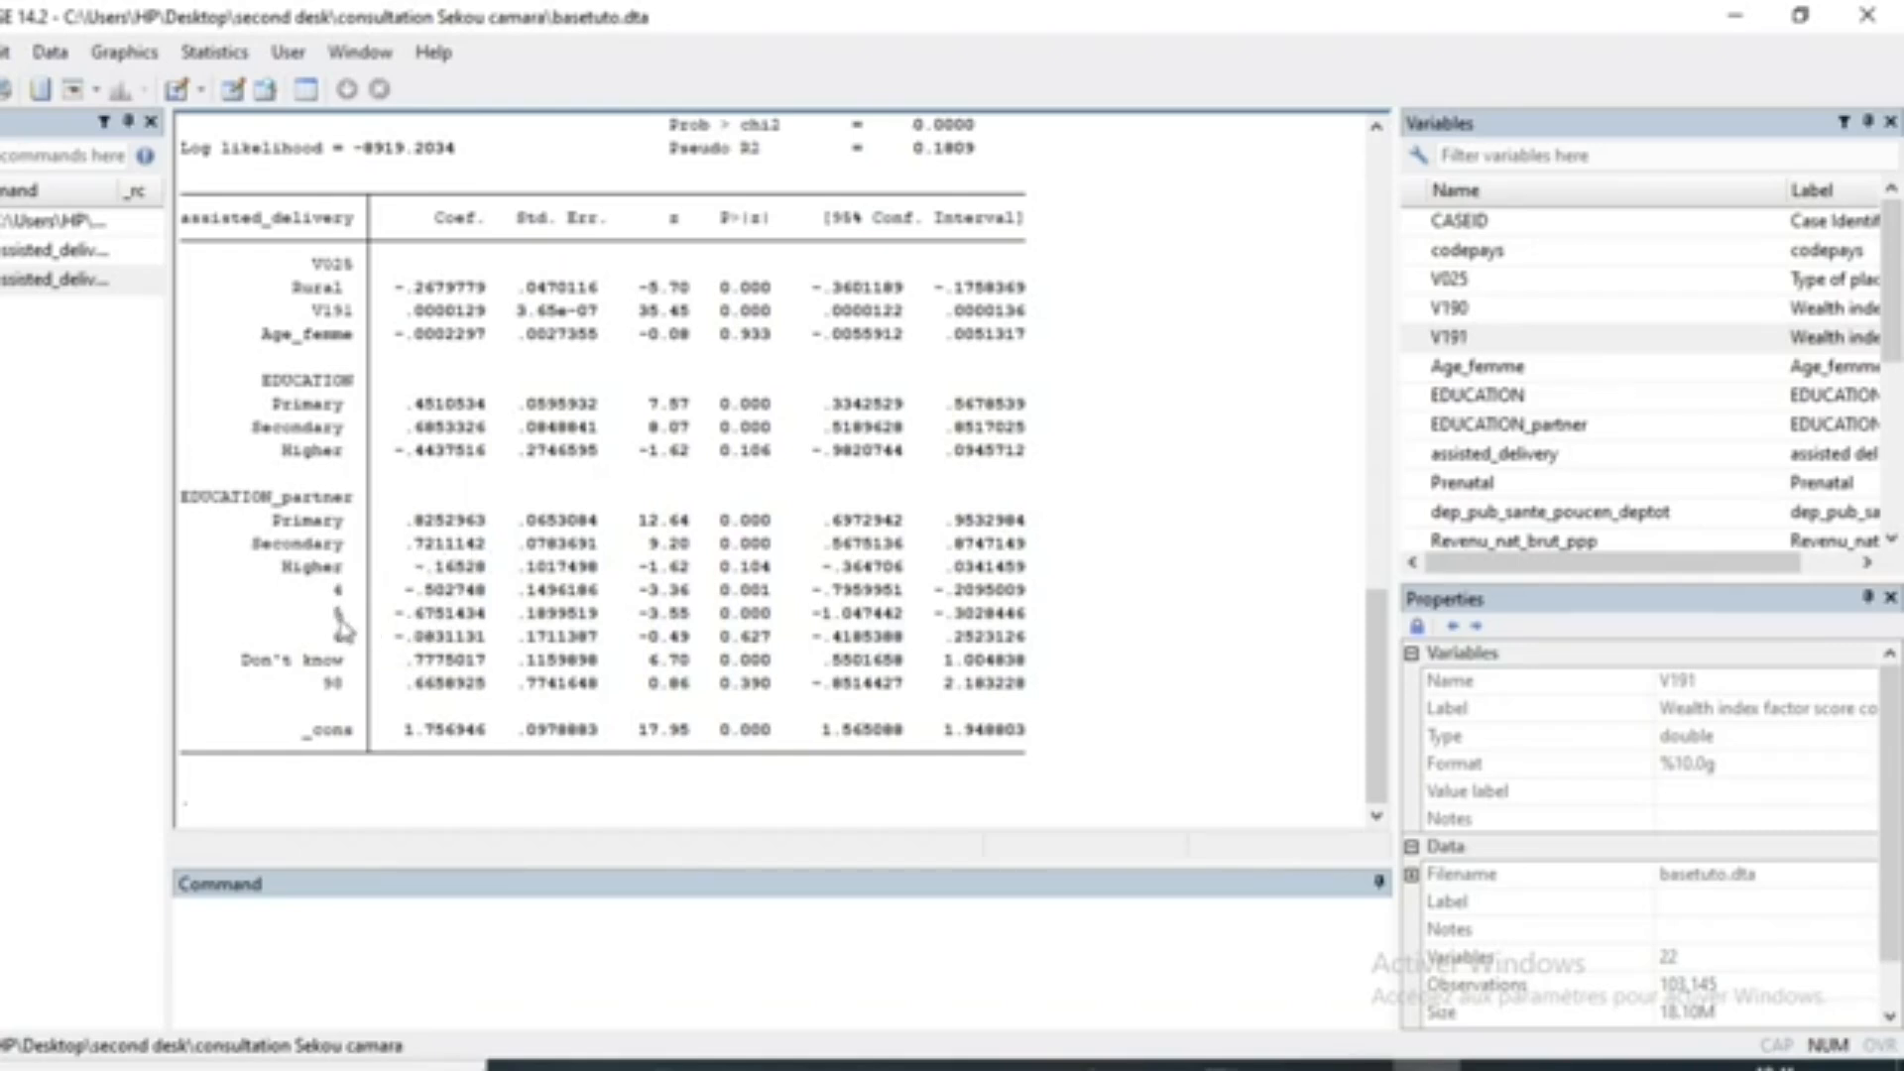
Step: Remove i.EDUCATION_partner from the logit model's independent variables and rerun the regression
scroll(570, 694, up, 15)
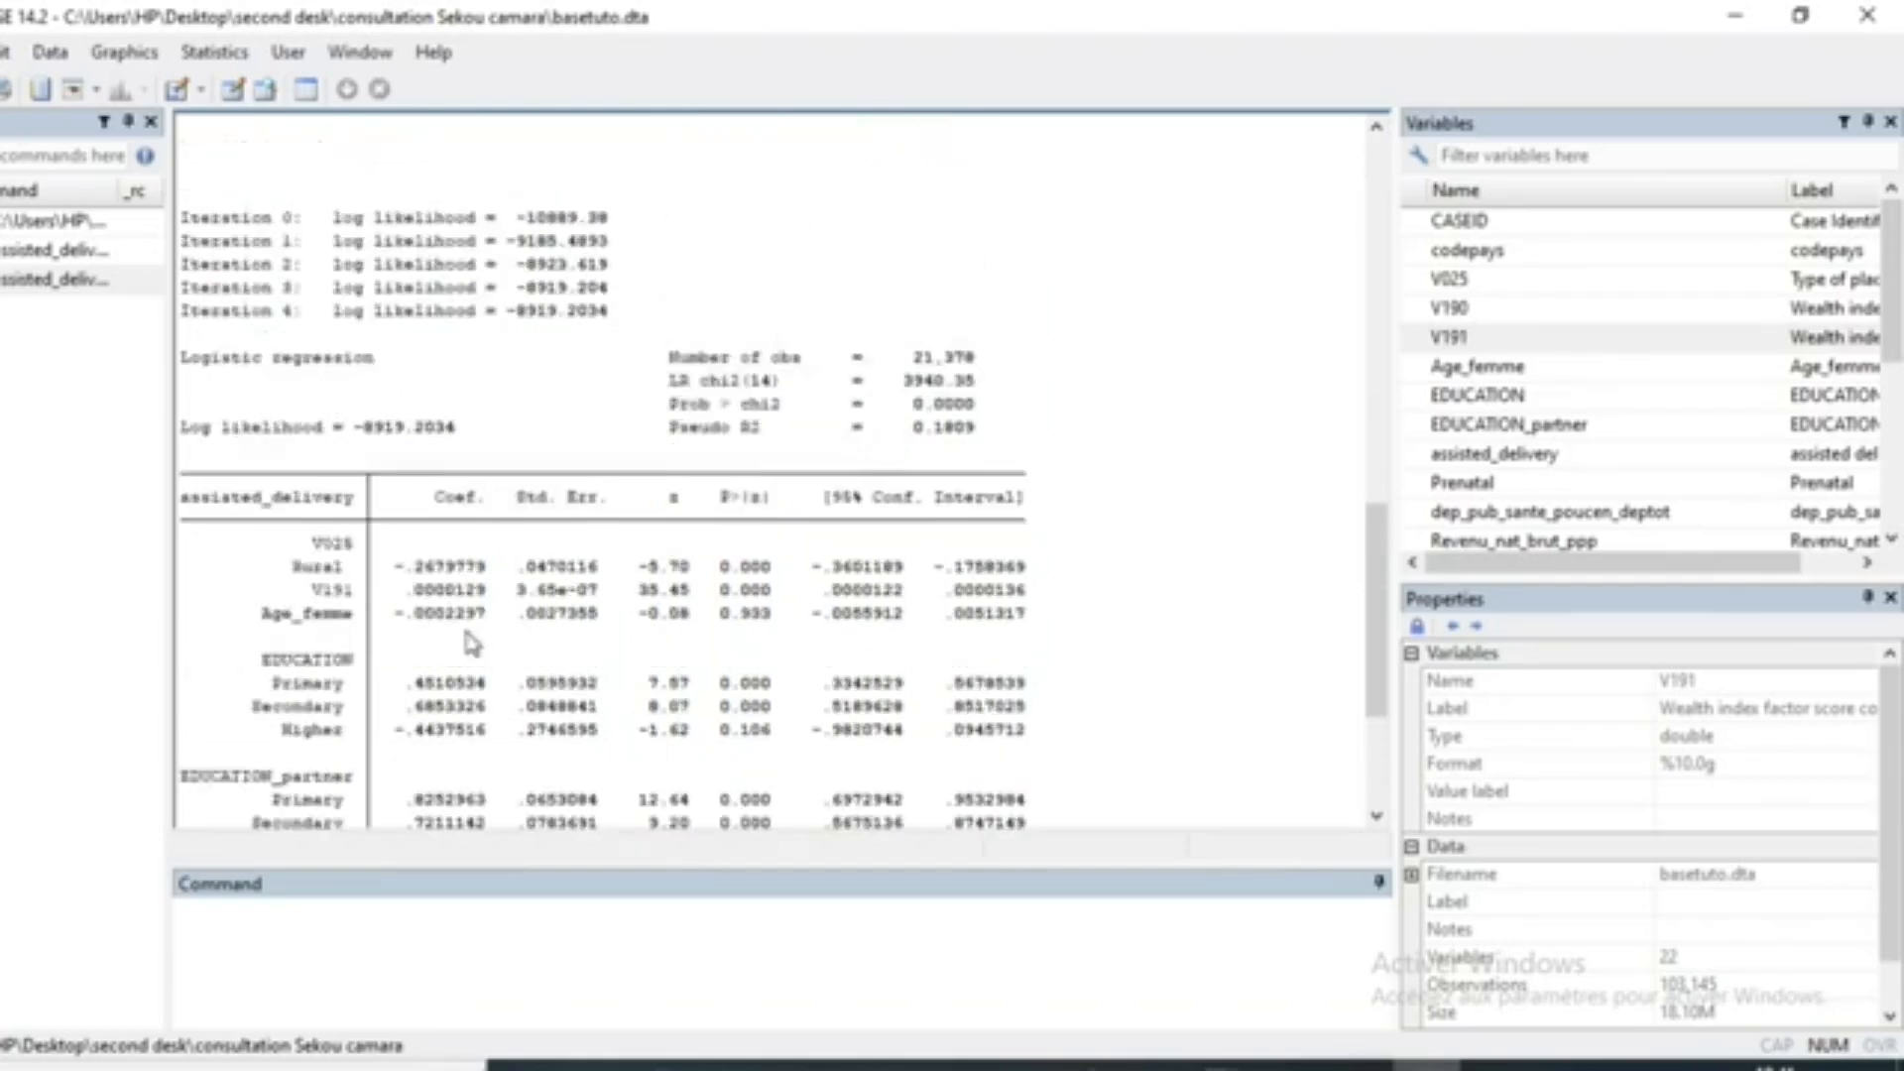
scroll(590, 738, down, 4)
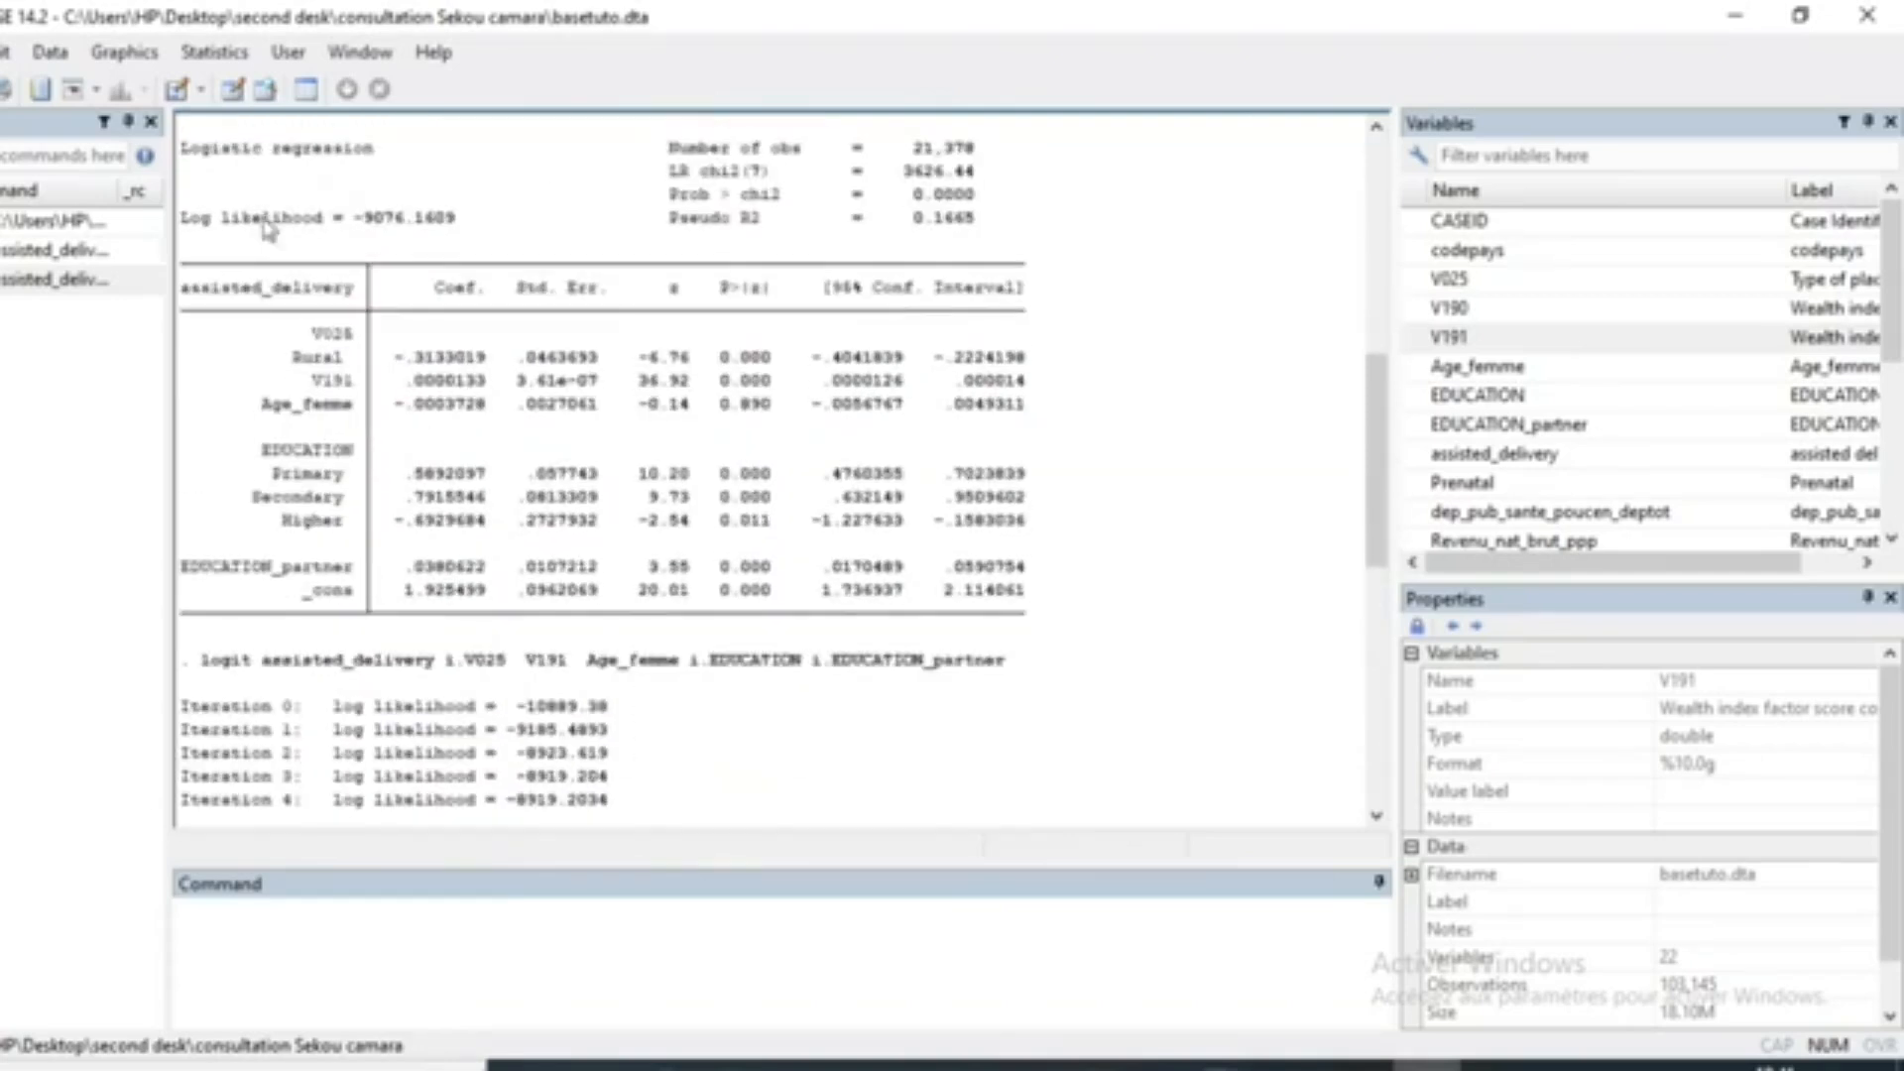
click(213, 51)
mouse_move(466, 154)
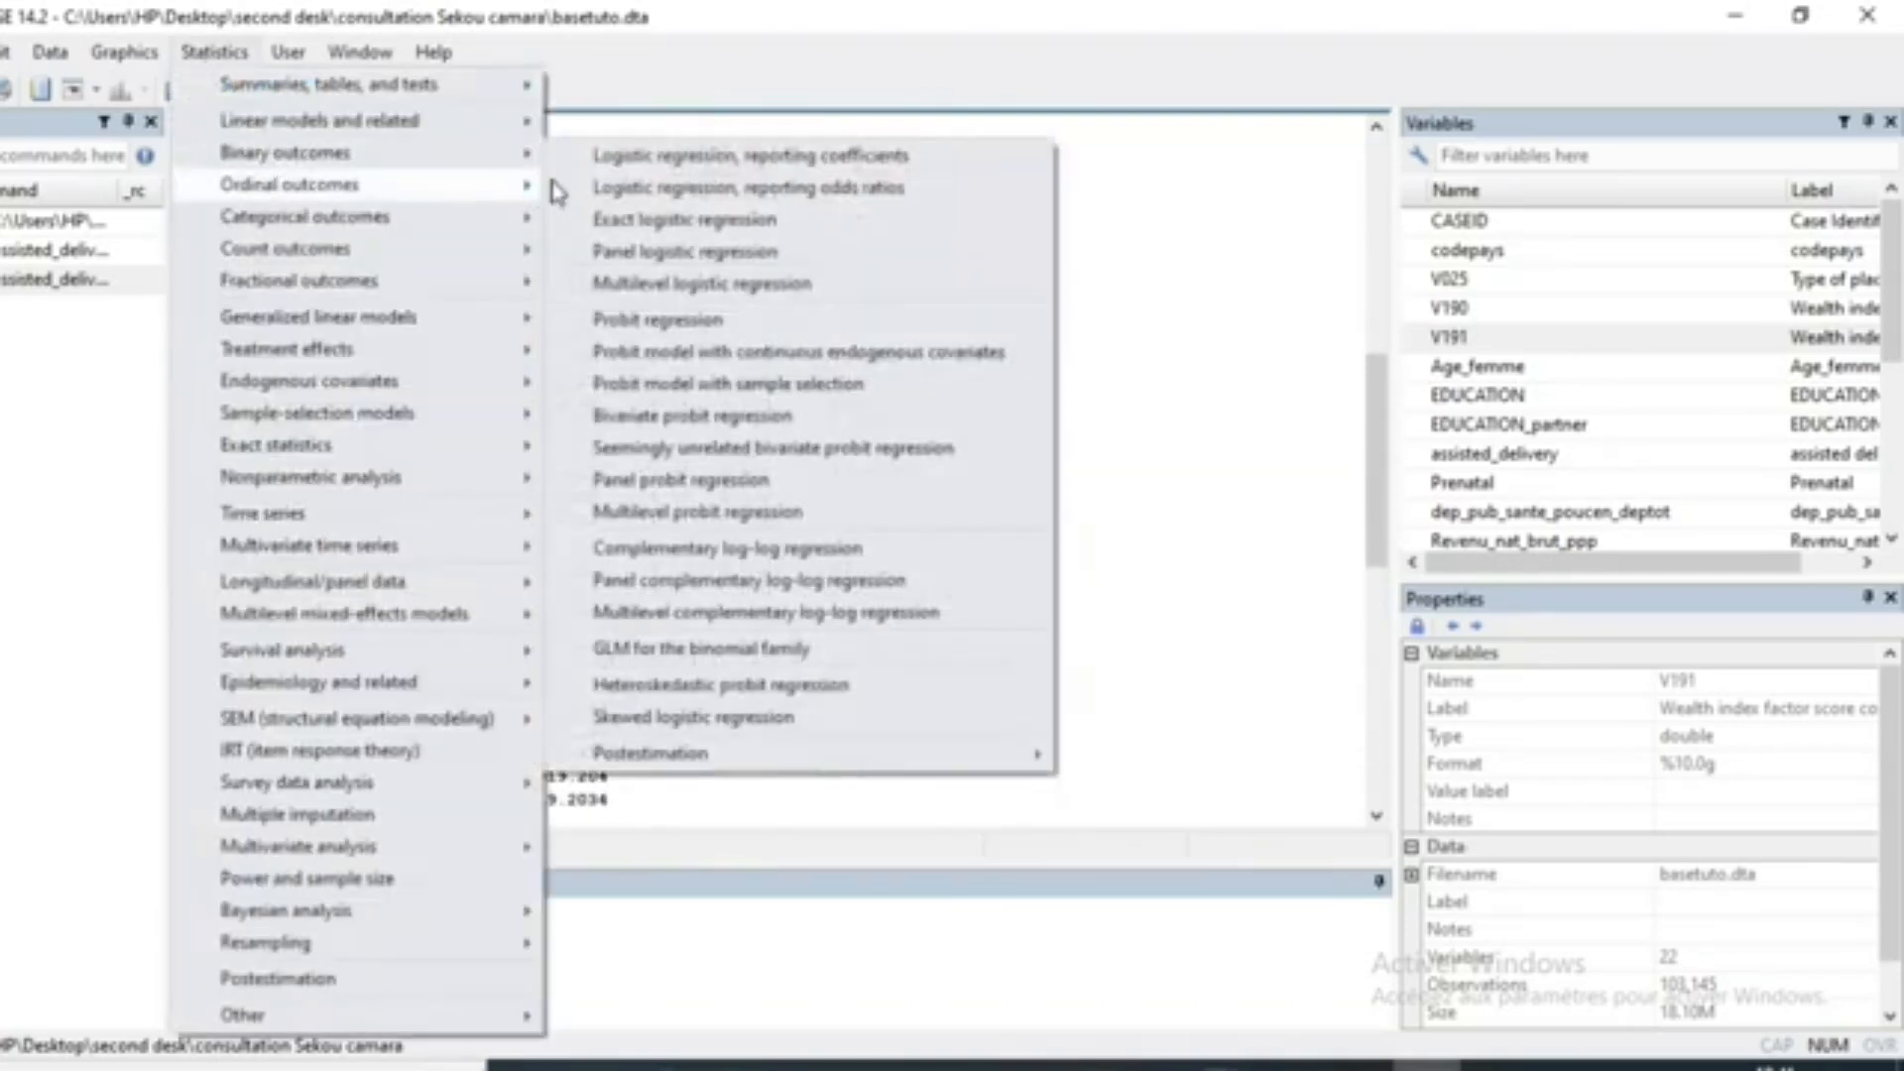
click(610, 163)
drag(1251, 400, 1079, 410)
key(Delete)
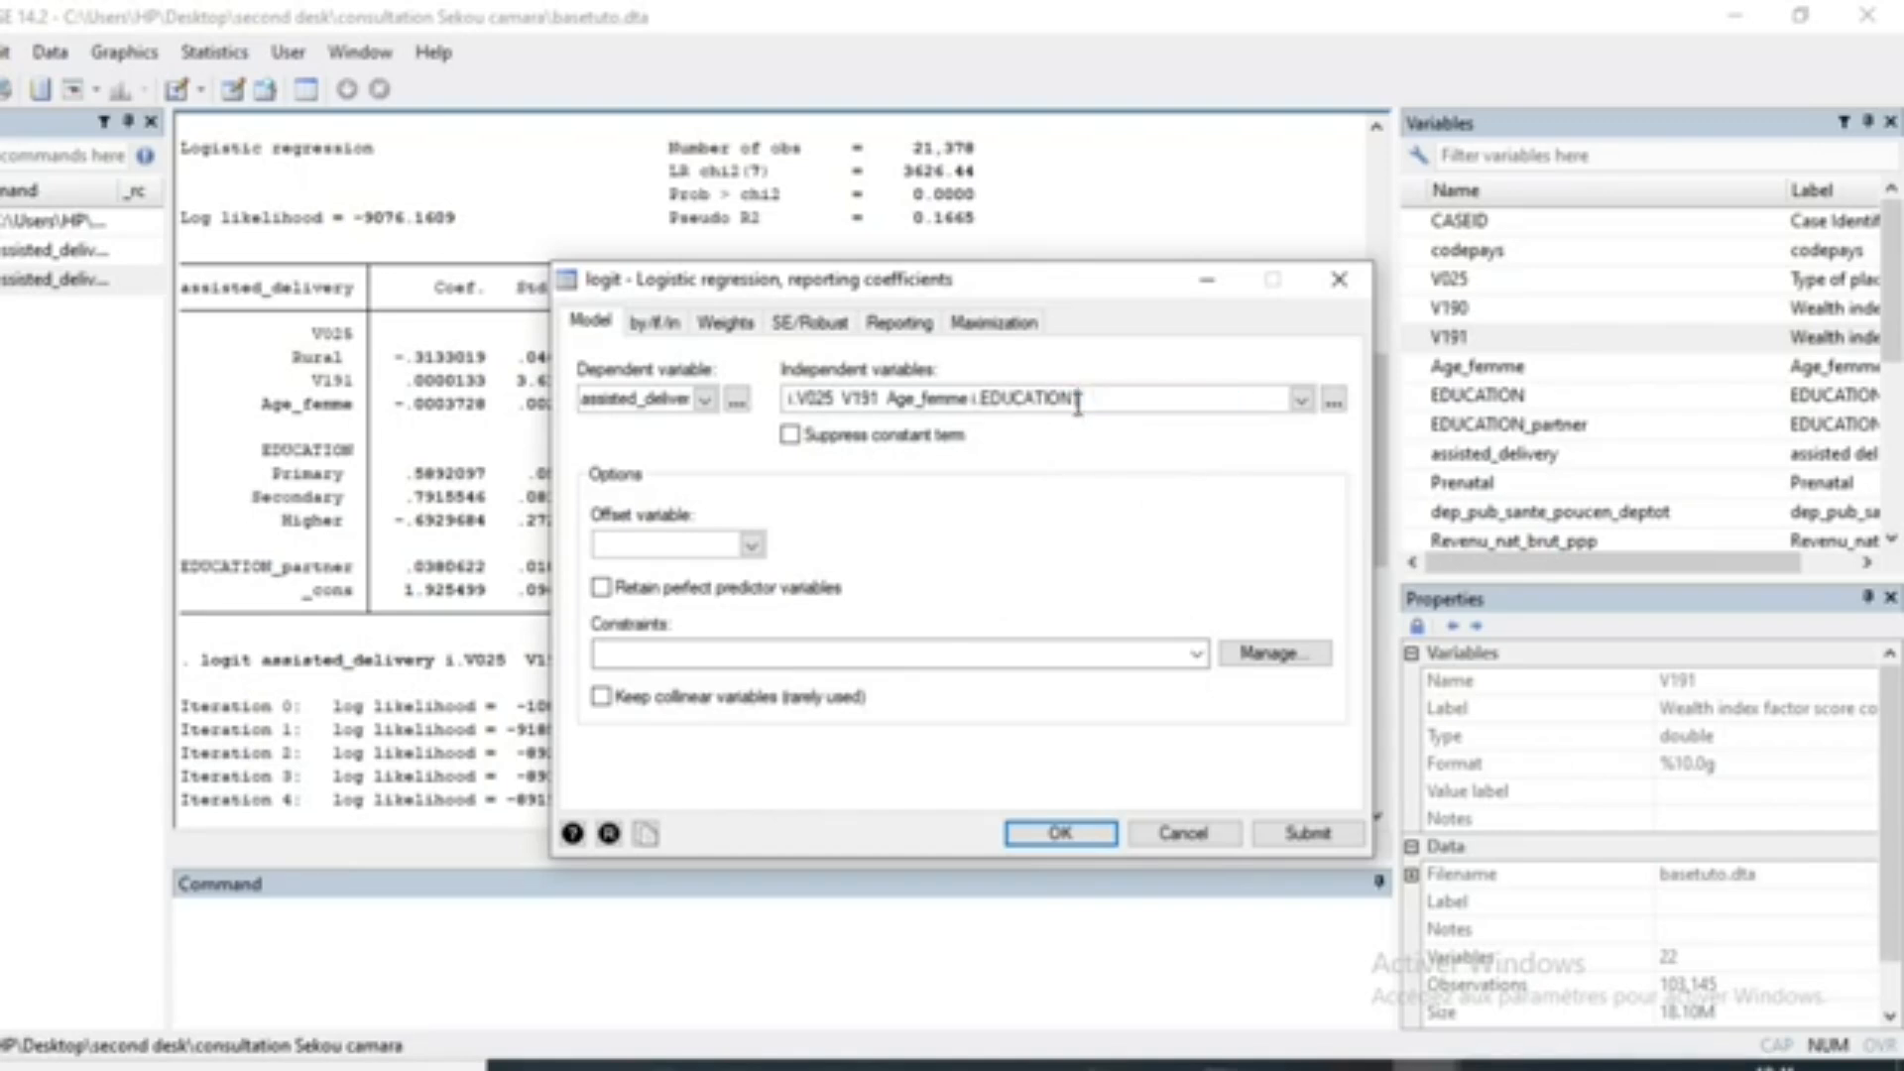
click(1051, 835)
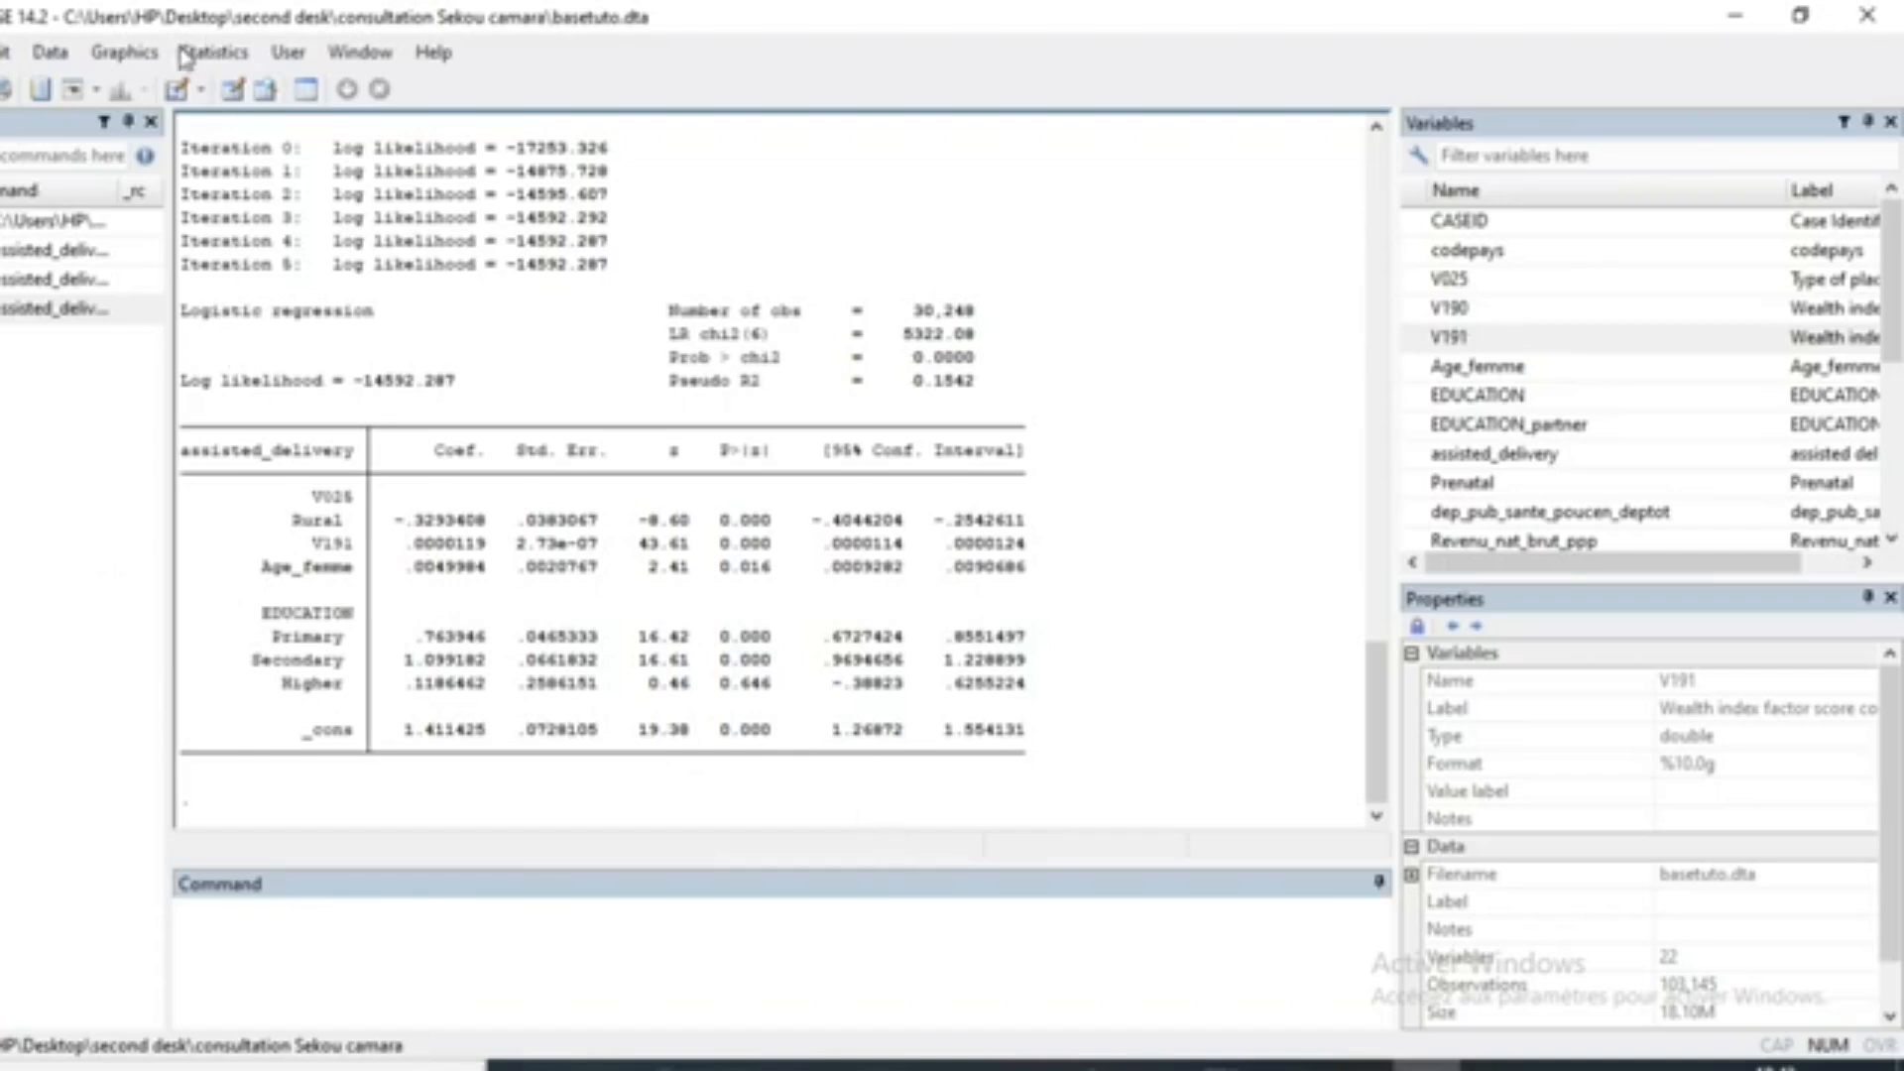
Step: Set up a logistic regression reporting odds ratios, with assisted_delivery as the dependent variable
click(226, 62)
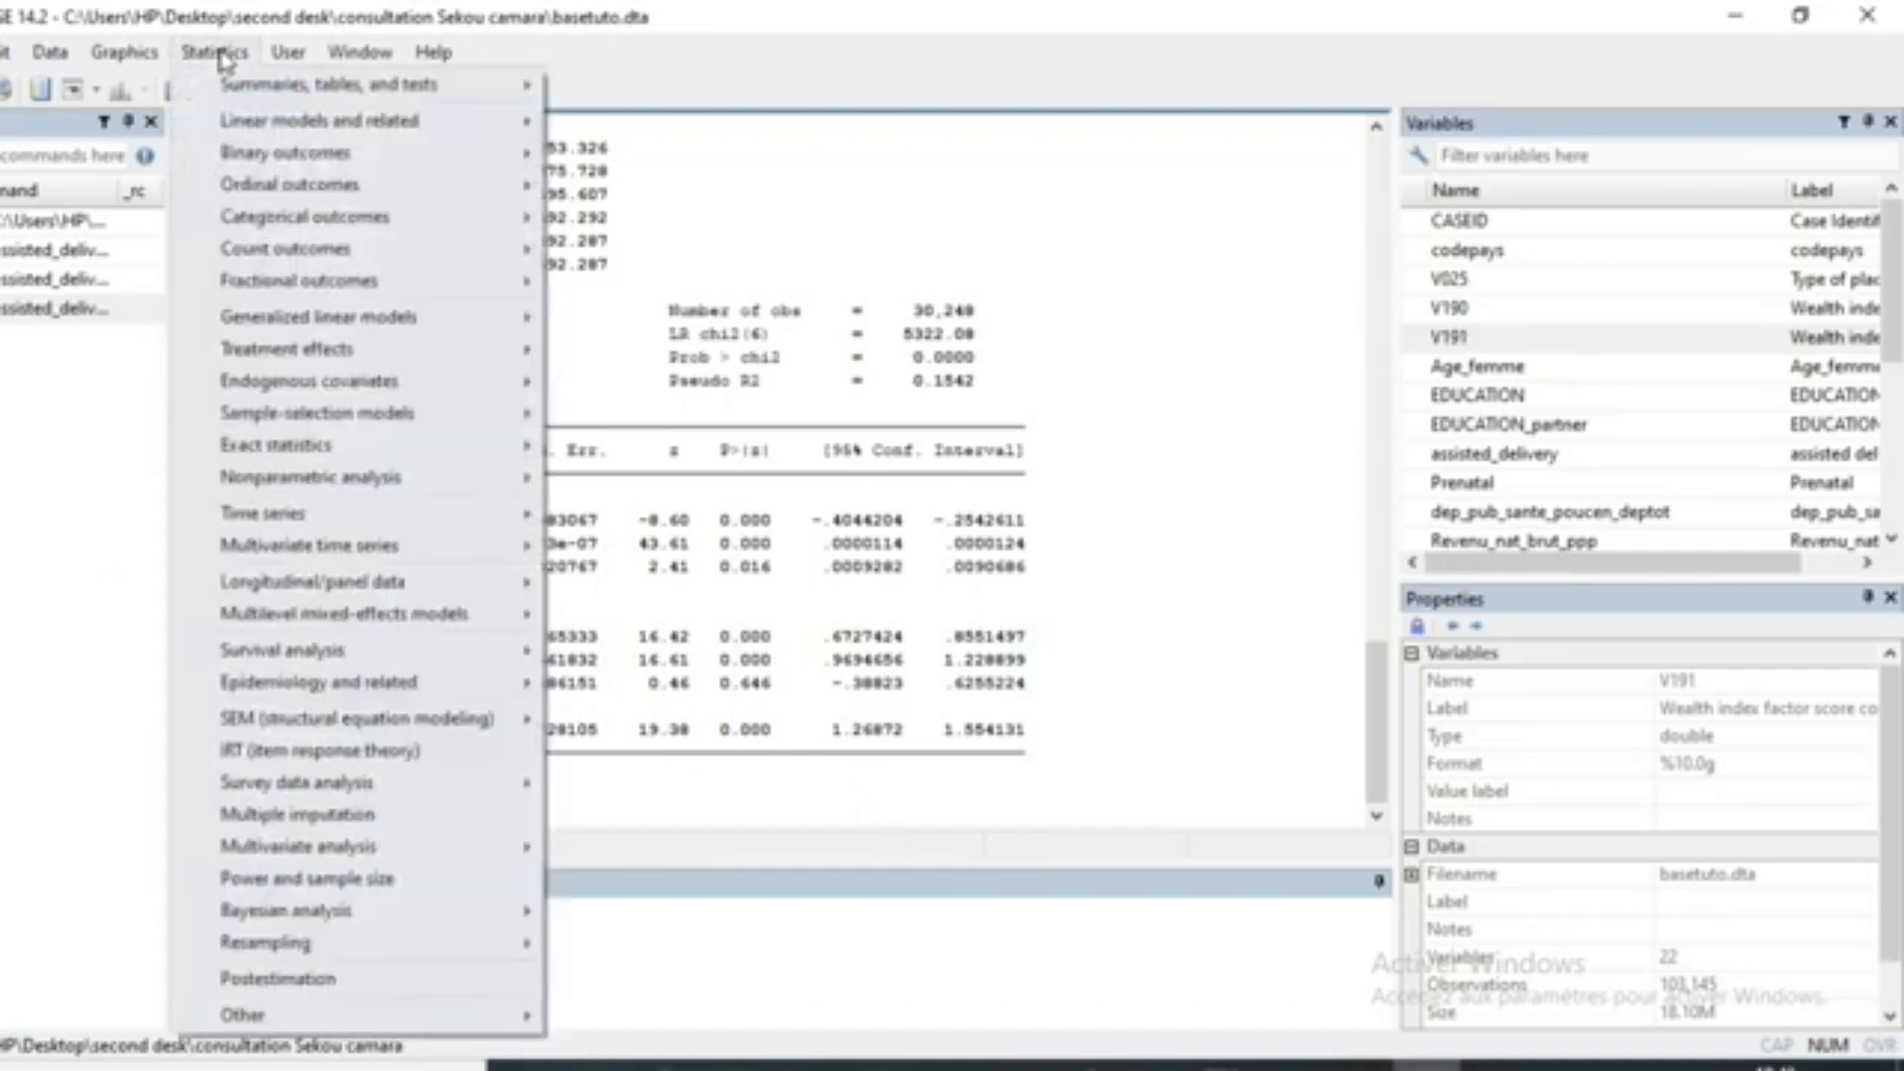
mouse_move(287, 156)
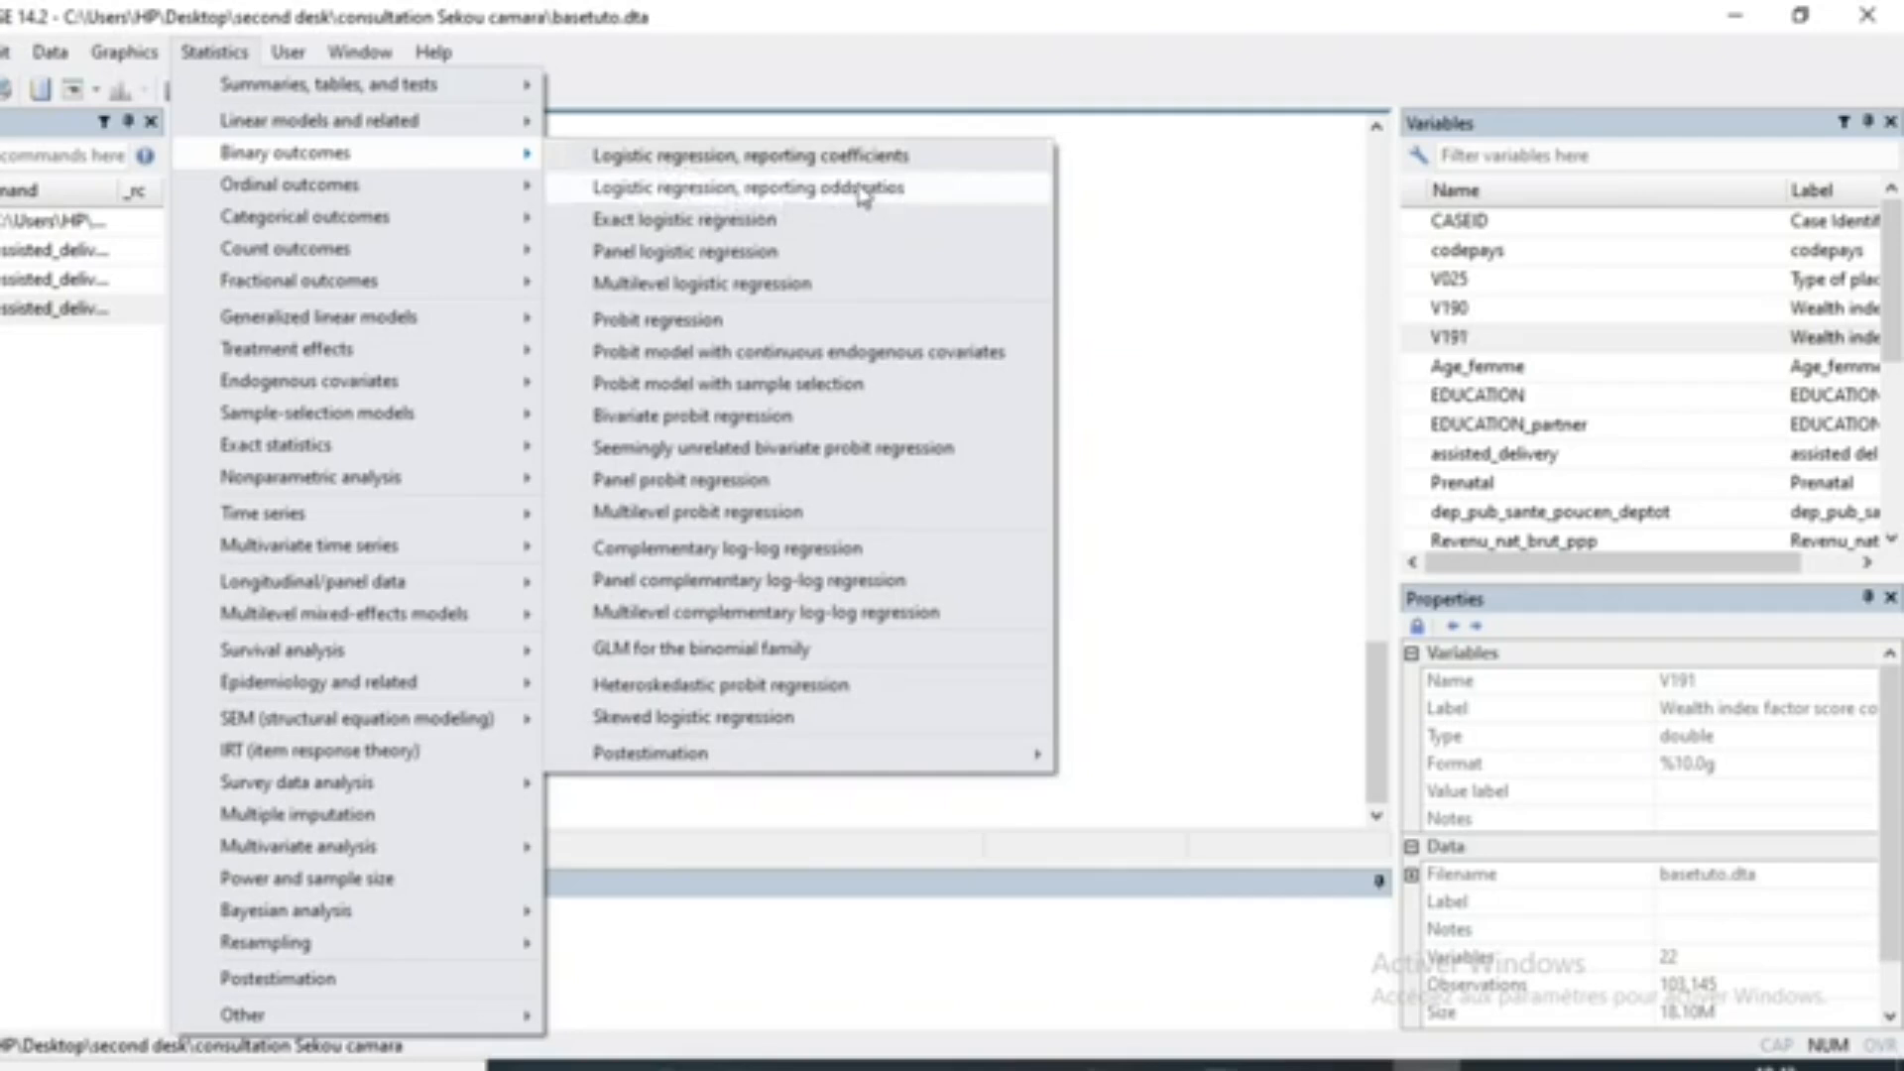
click(828, 186)
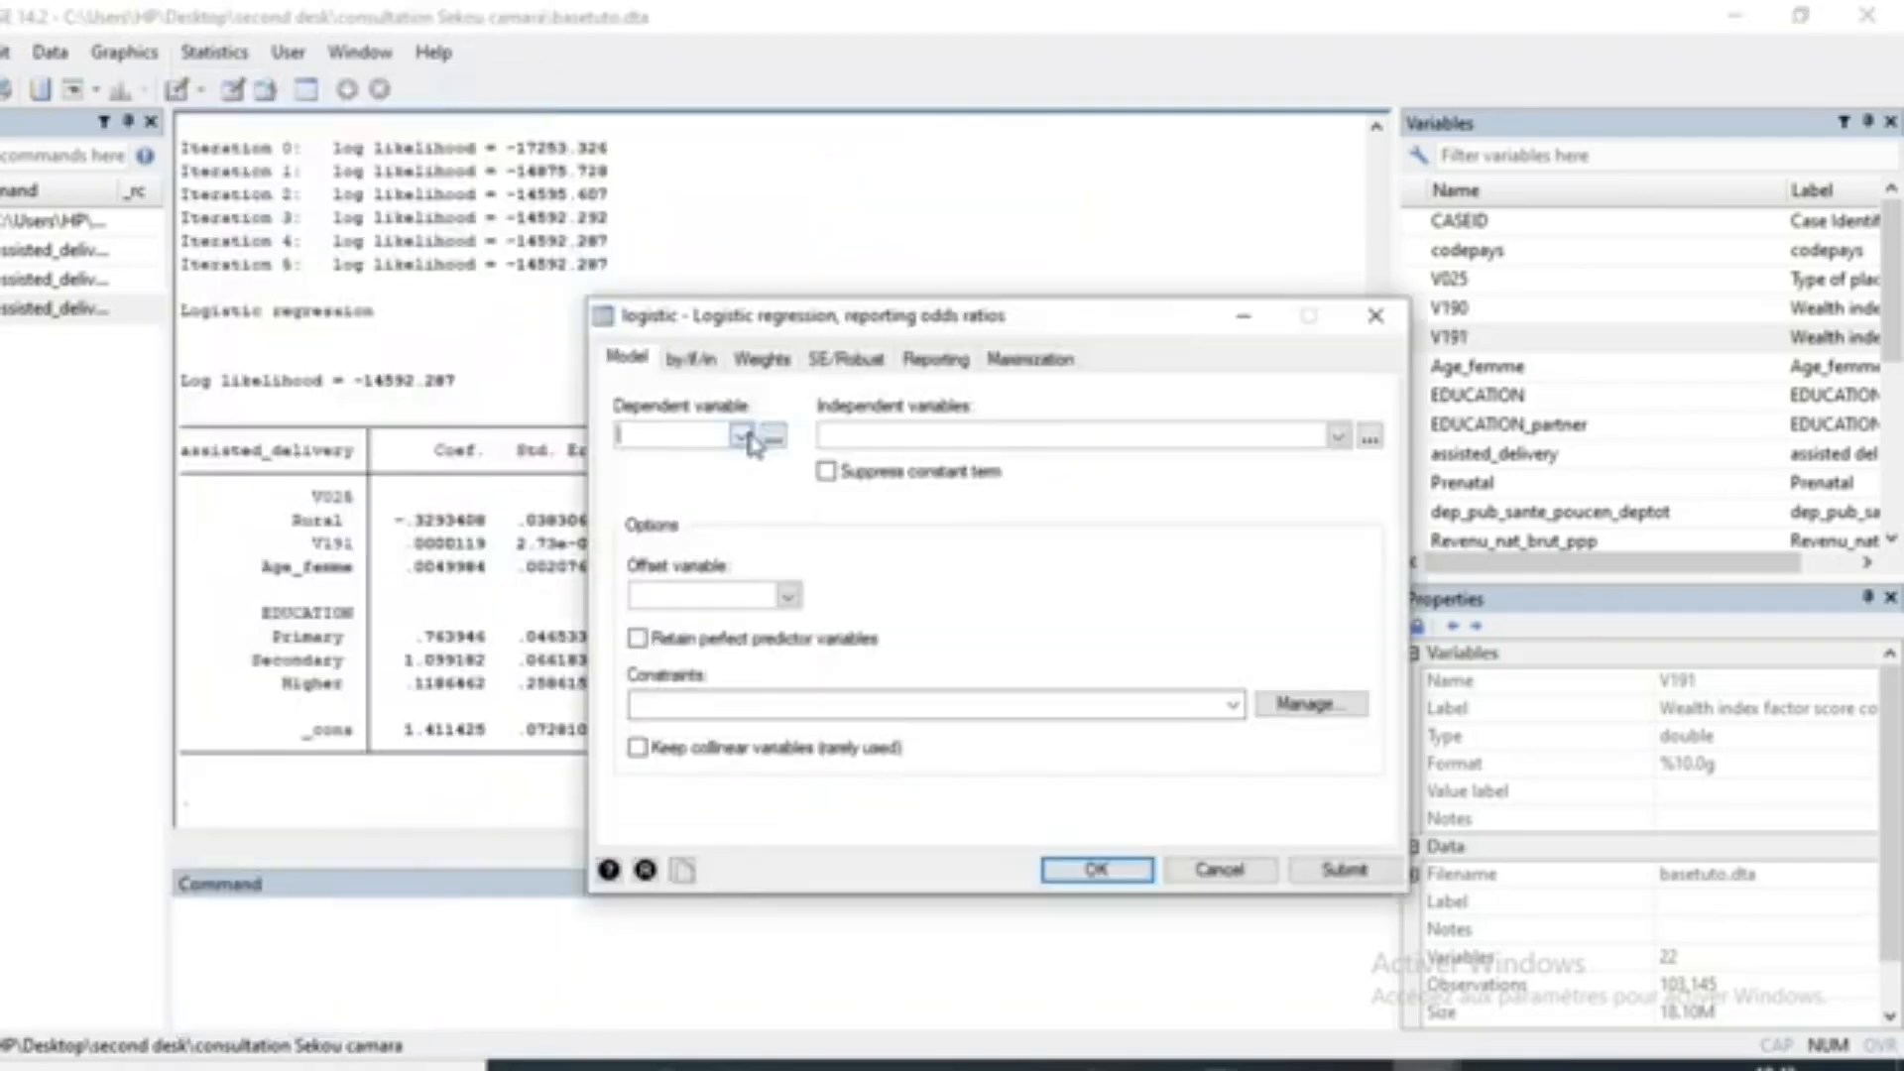
click(740, 435)
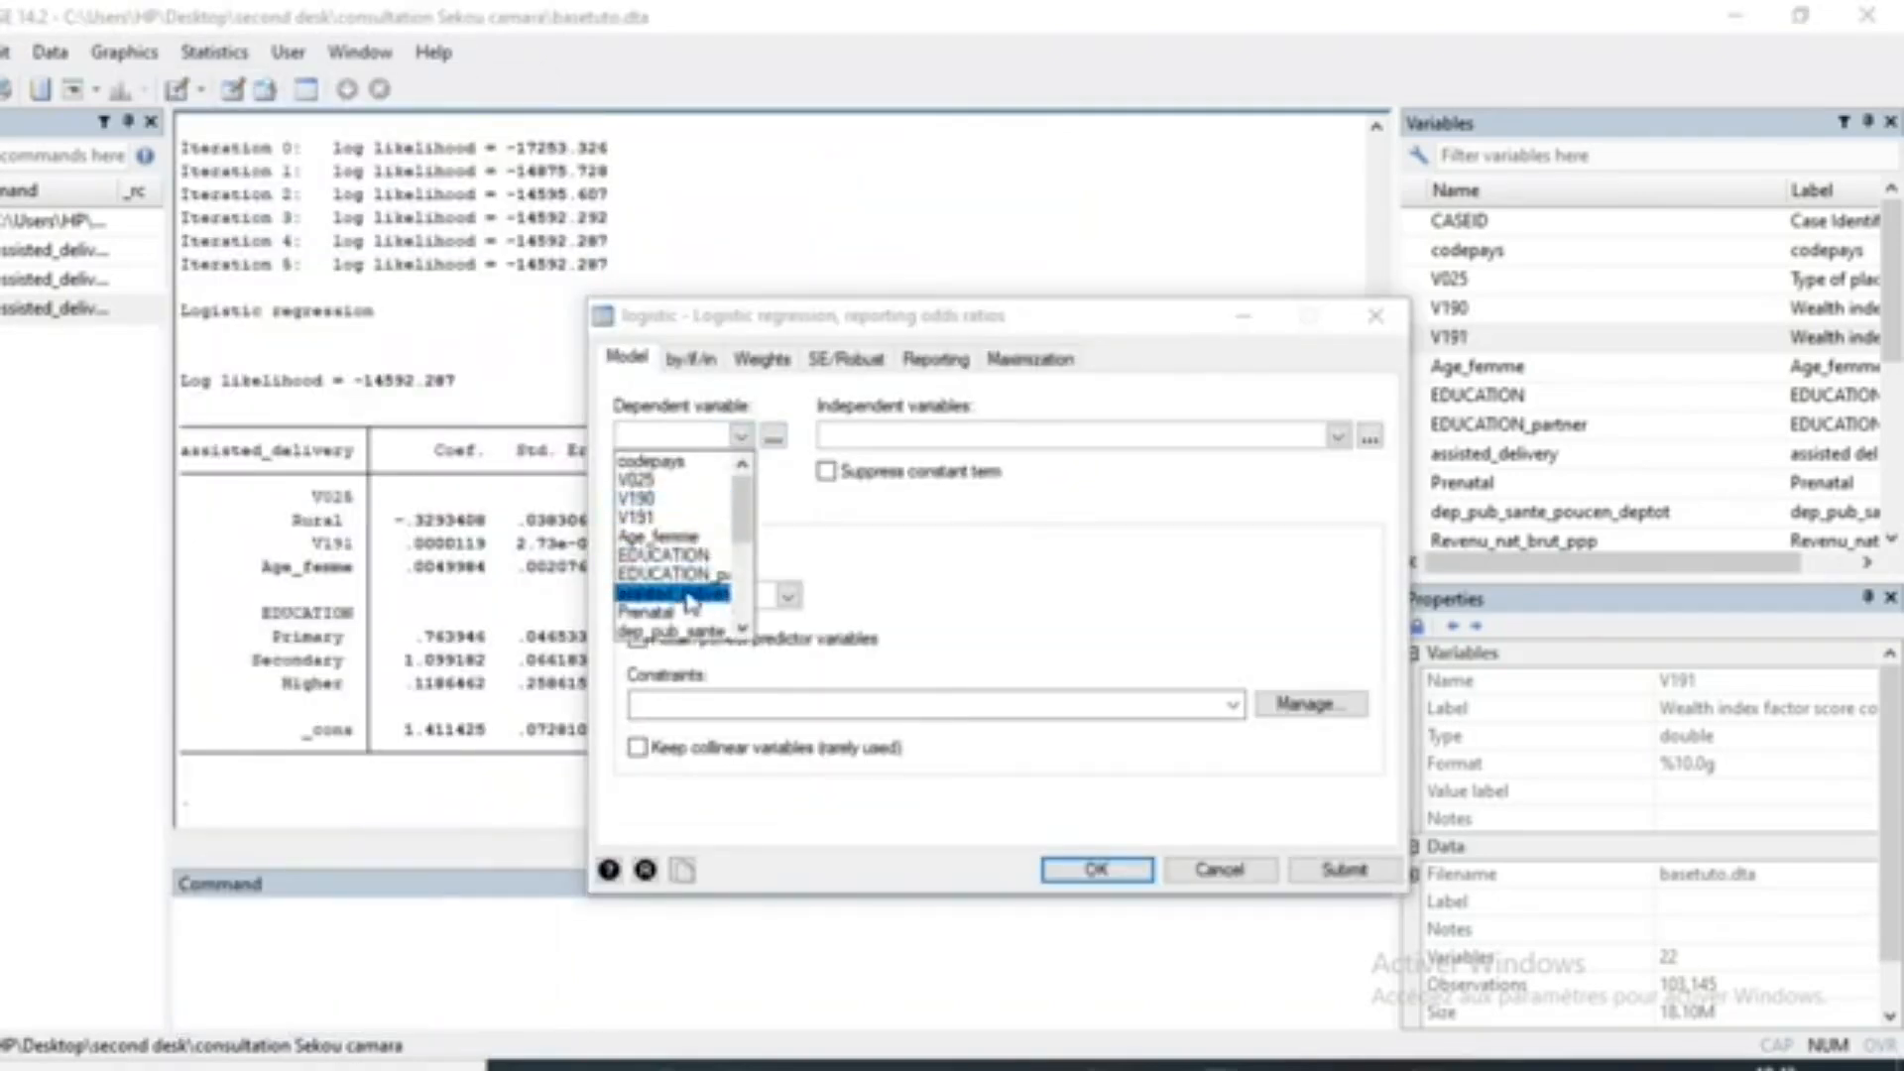
click(672, 593)
Step: Enter i.V025, V191, Age_femme and i.EDUCATION as independent variables and run the odds-ratio regression
click(1338, 436)
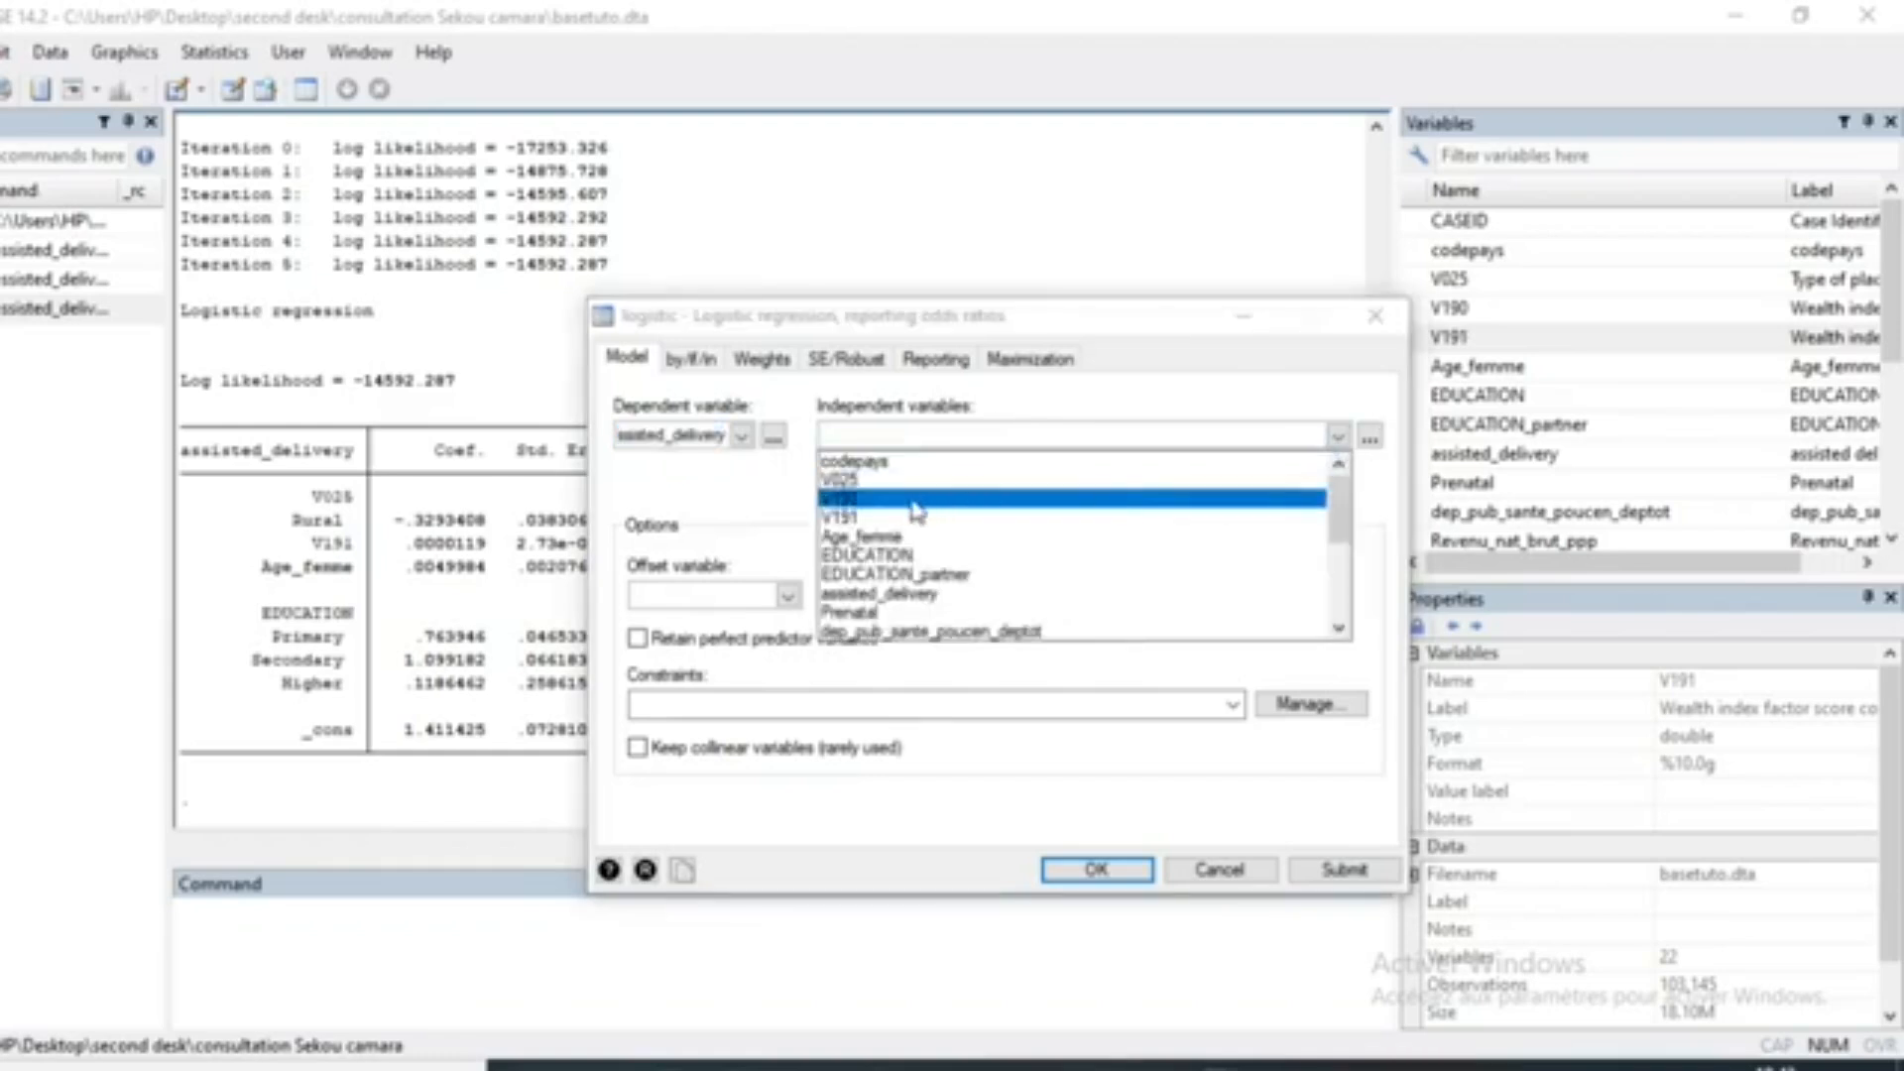
click(863, 481)
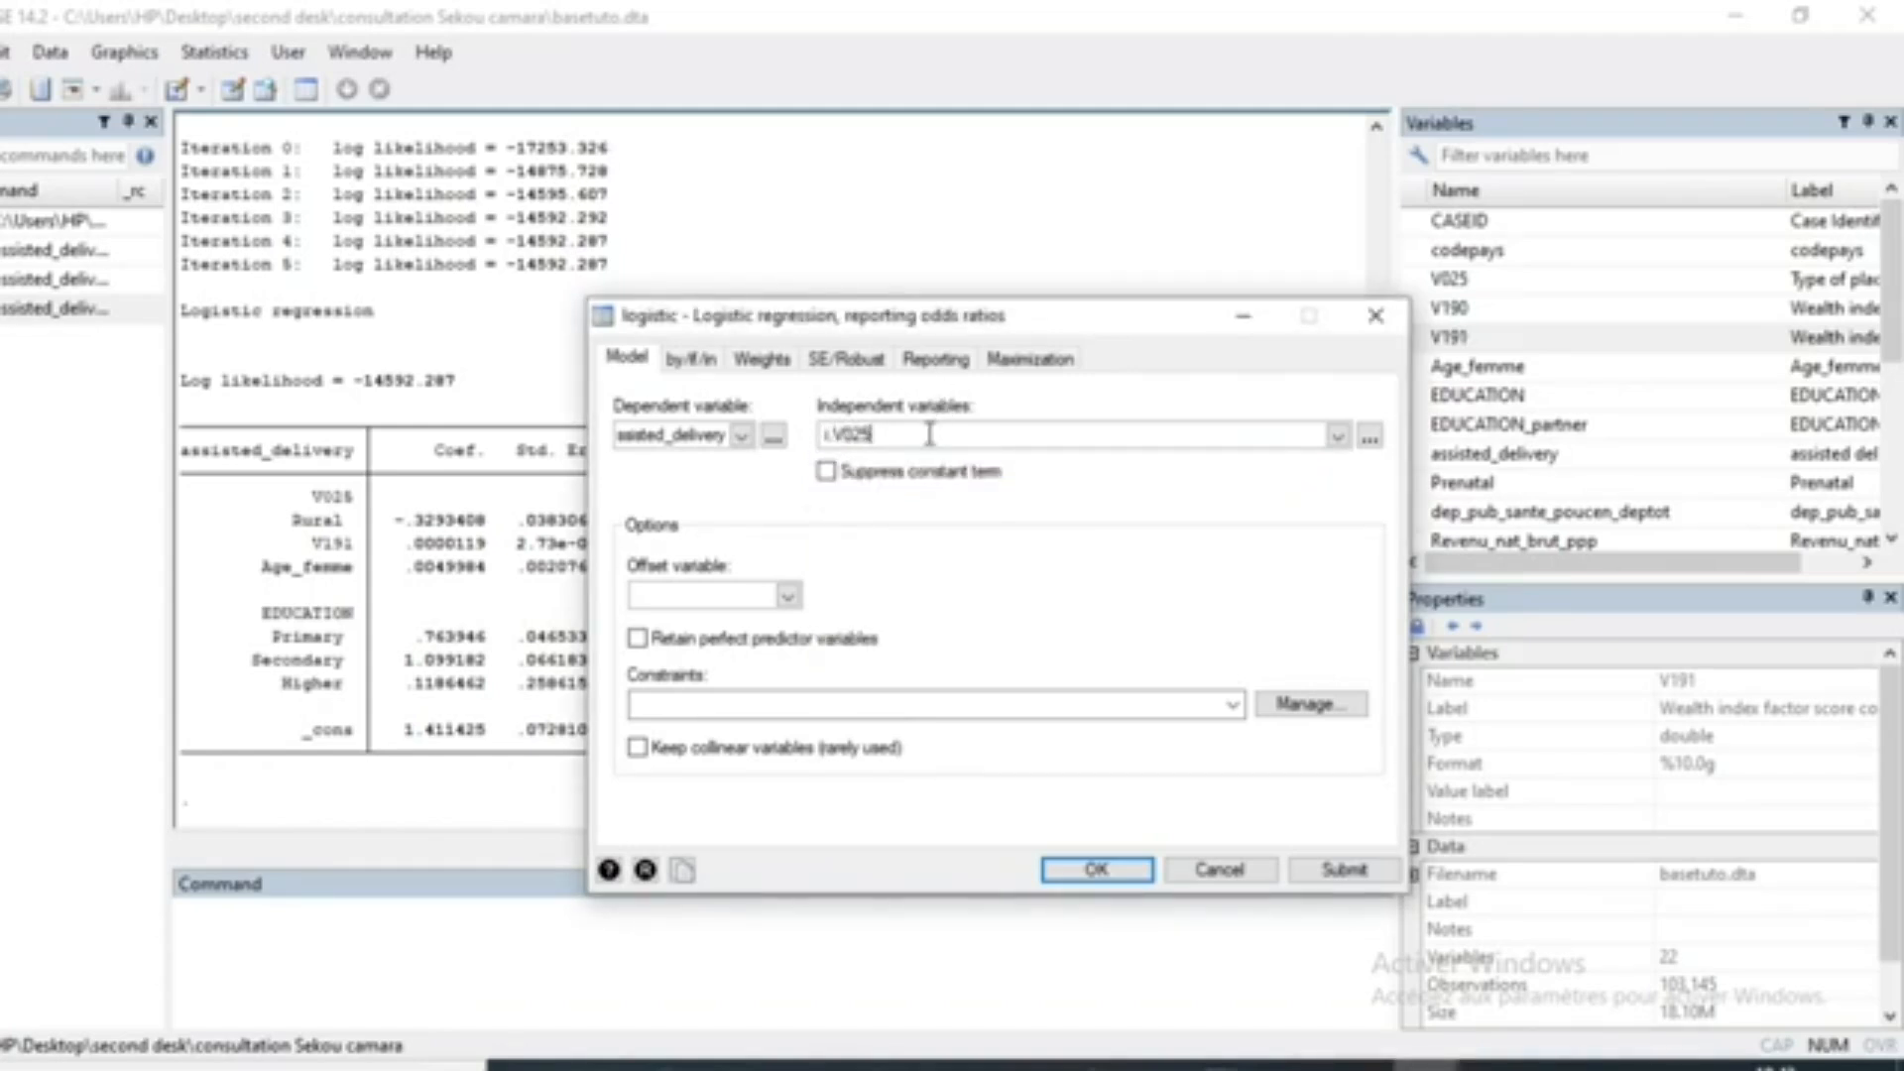
click(1339, 436)
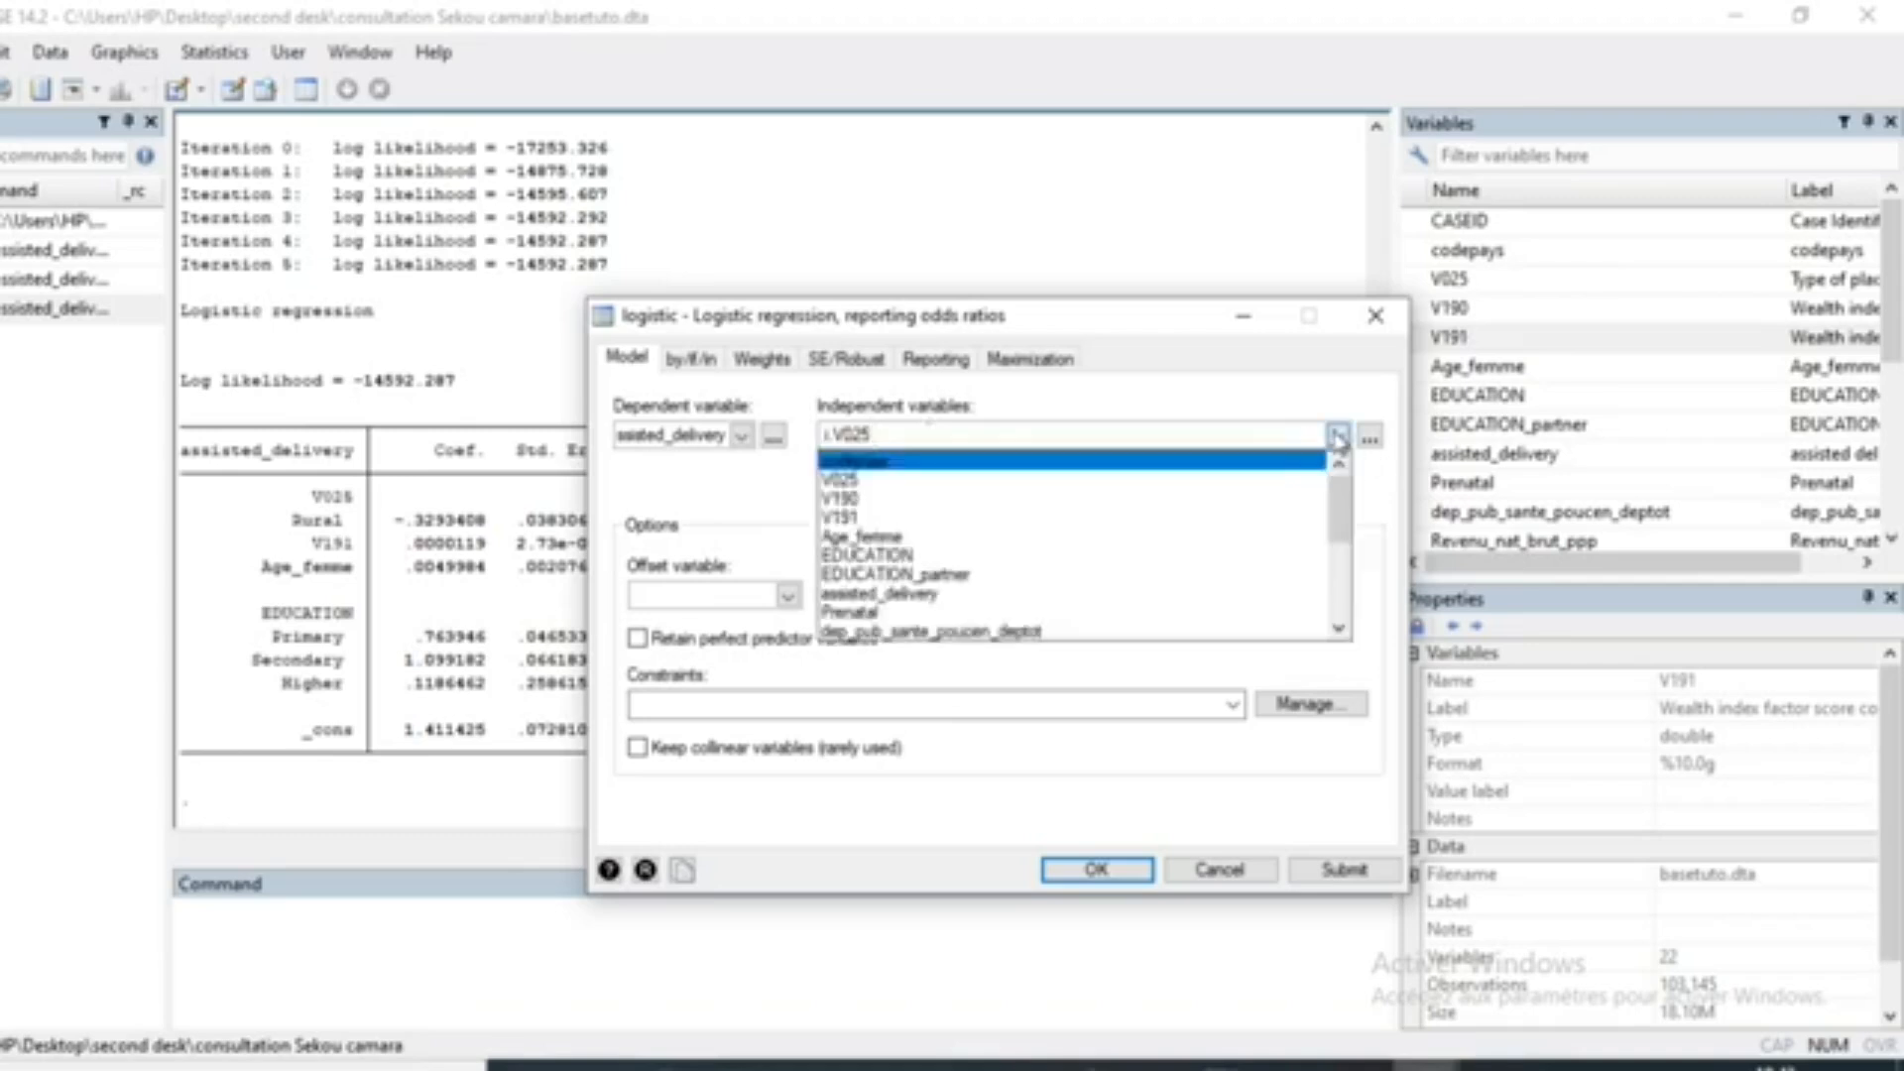
click(841, 516)
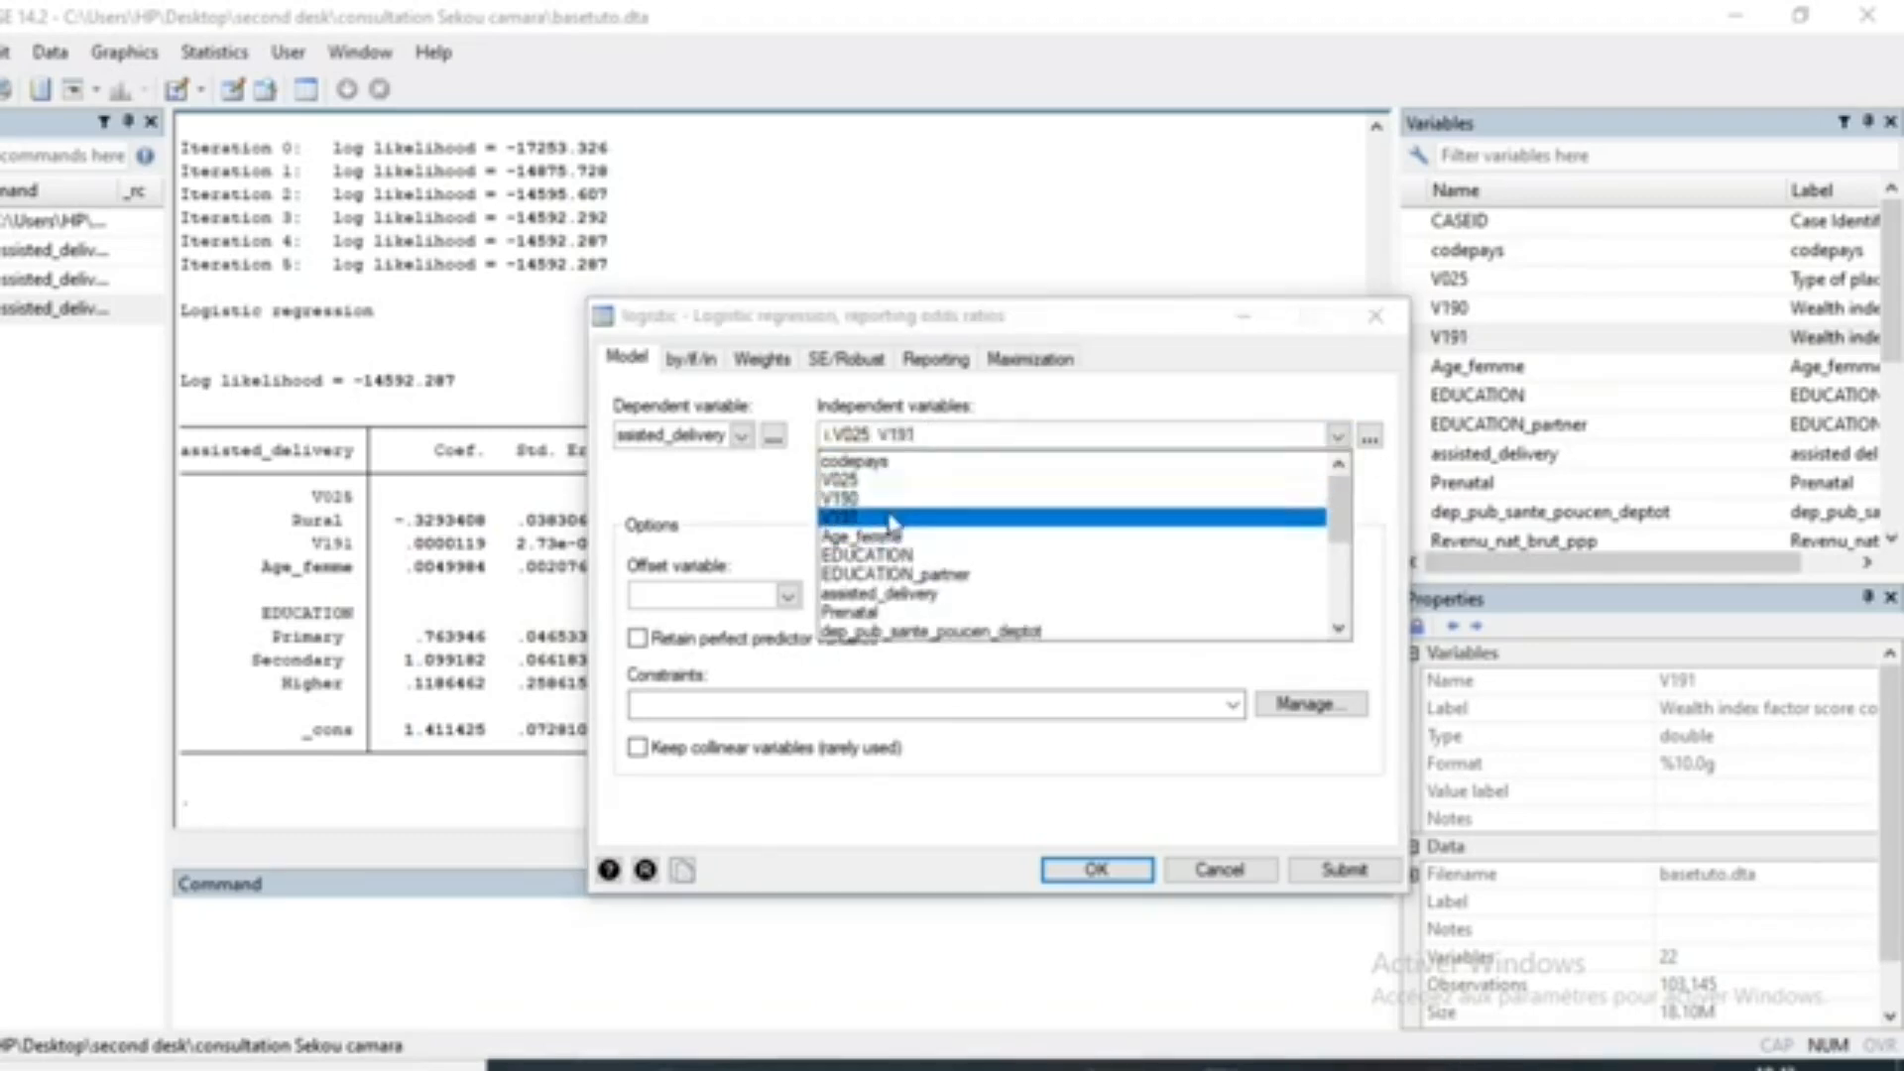
click(875, 539)
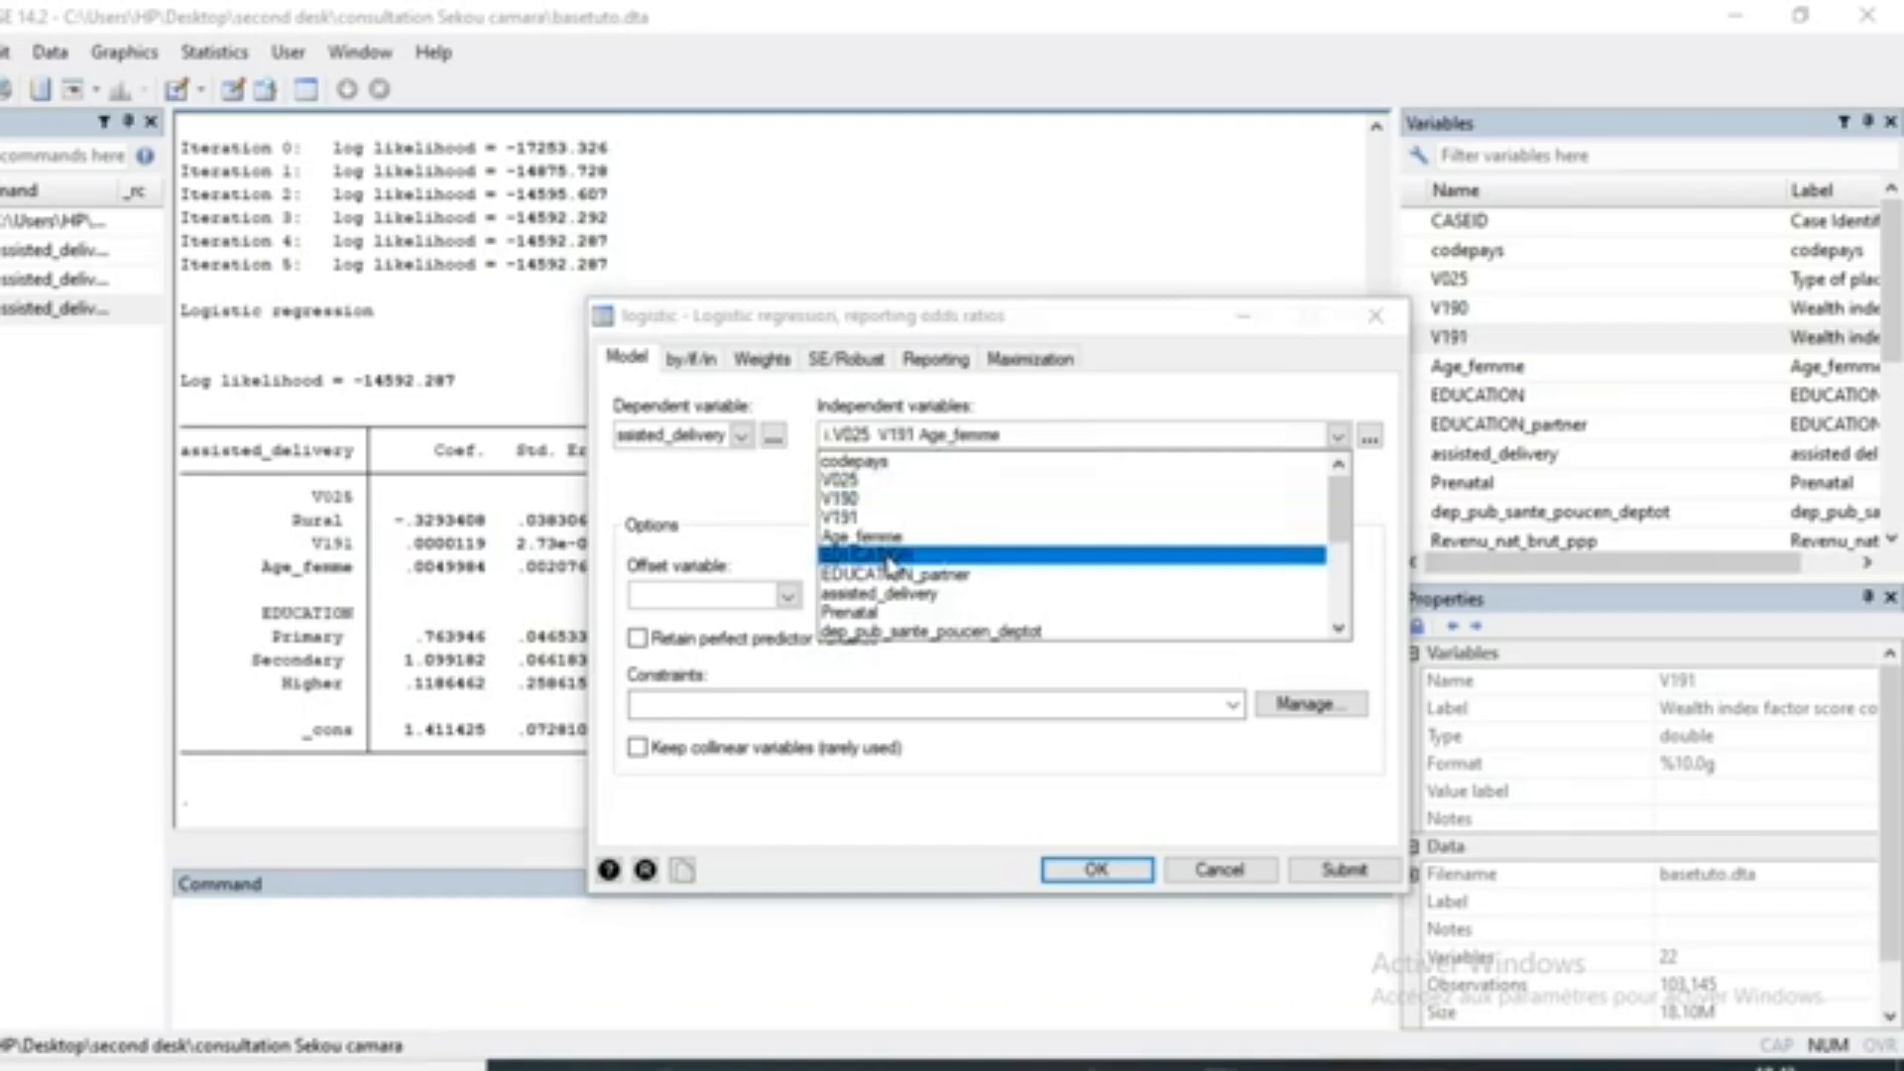
click(890, 556)
click(1010, 429)
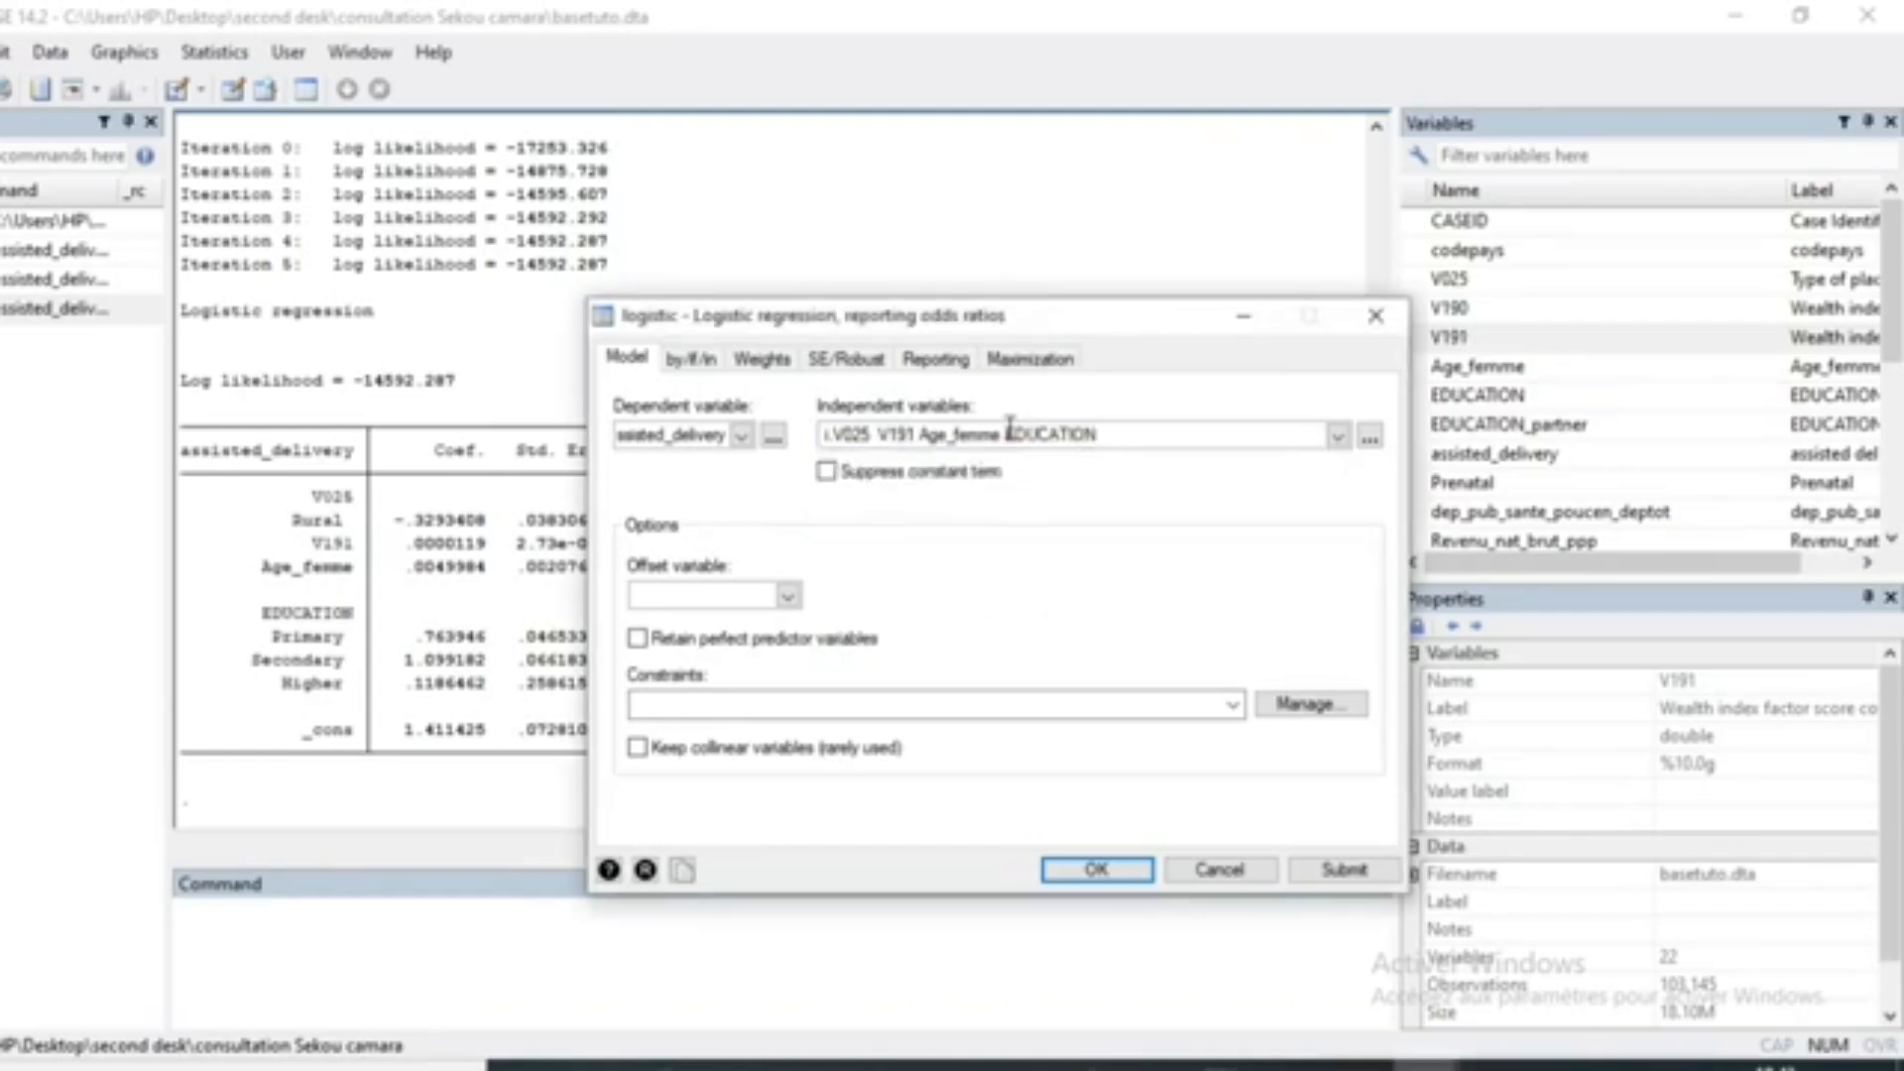
text(i.)
click(1097, 870)
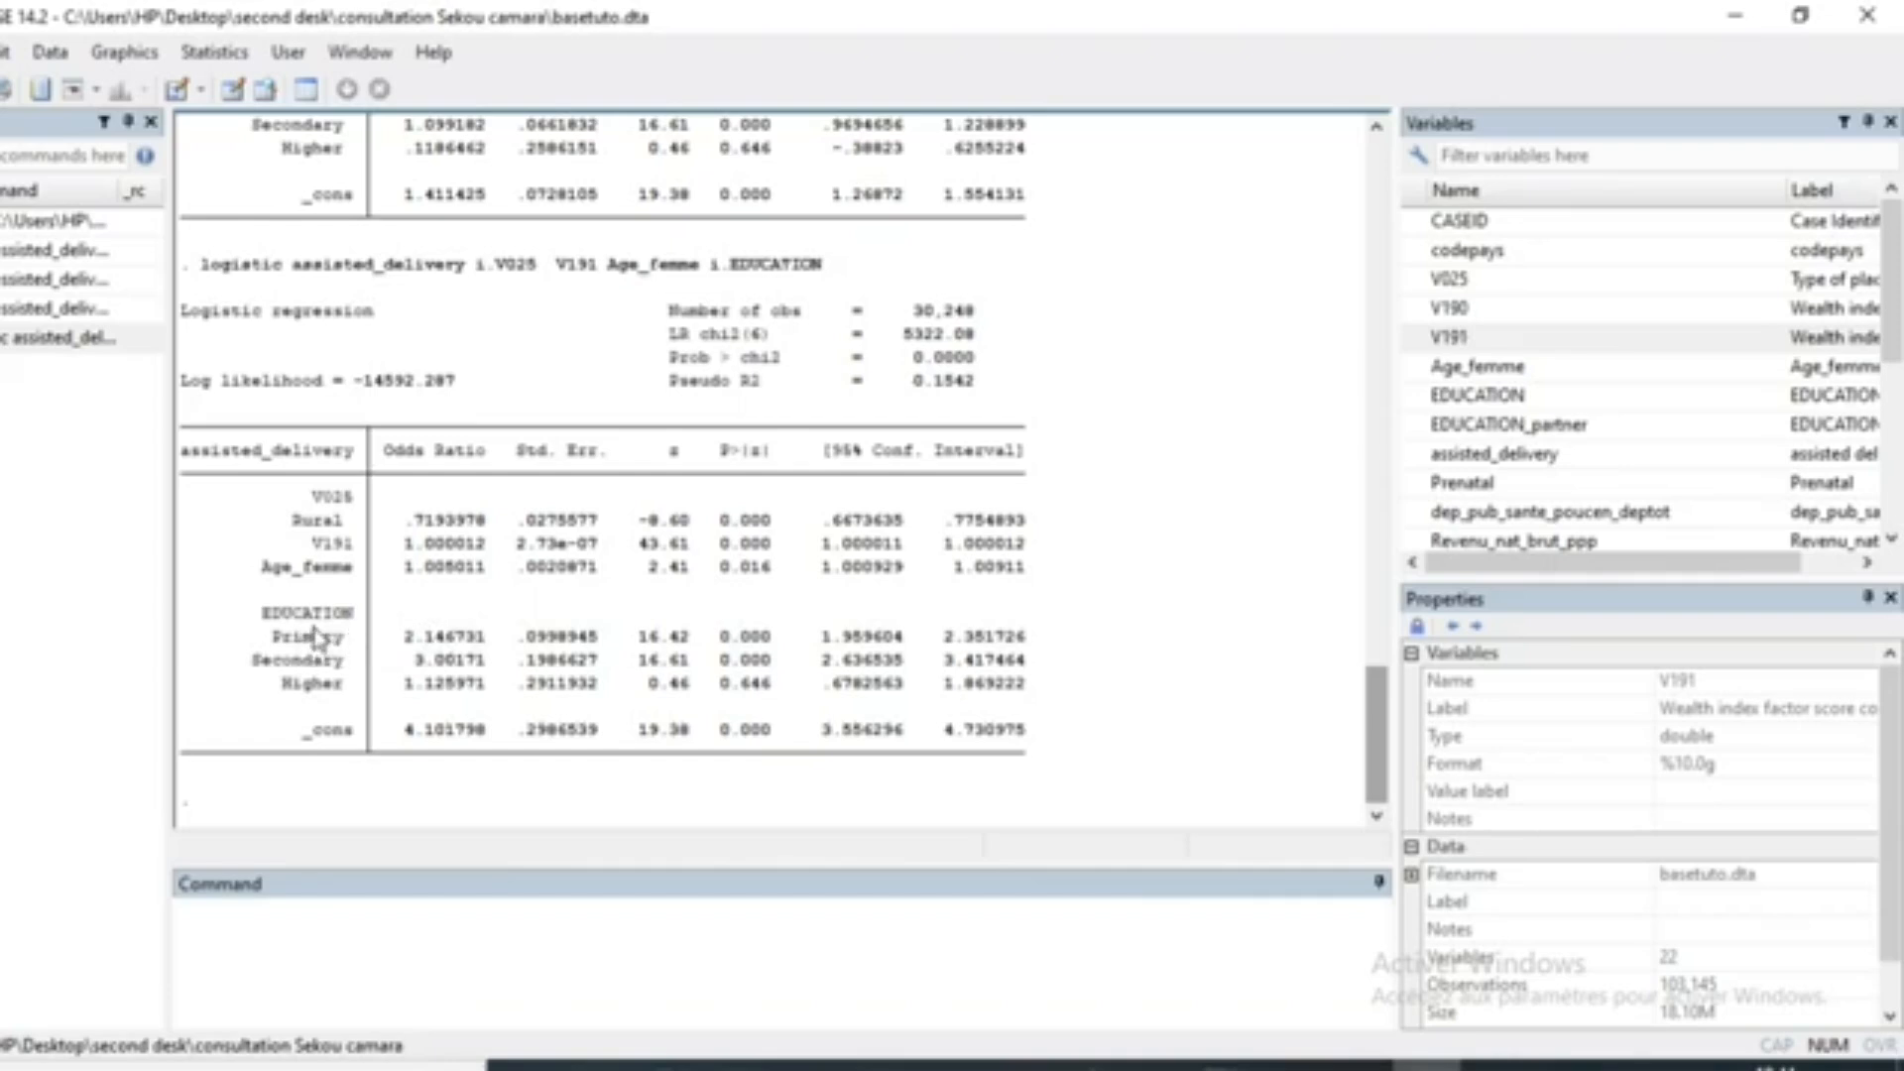
Step: Run a one-way frequency tabulation of the EDUCATION variable with the command tab( EDUCATION)
click(341, 929)
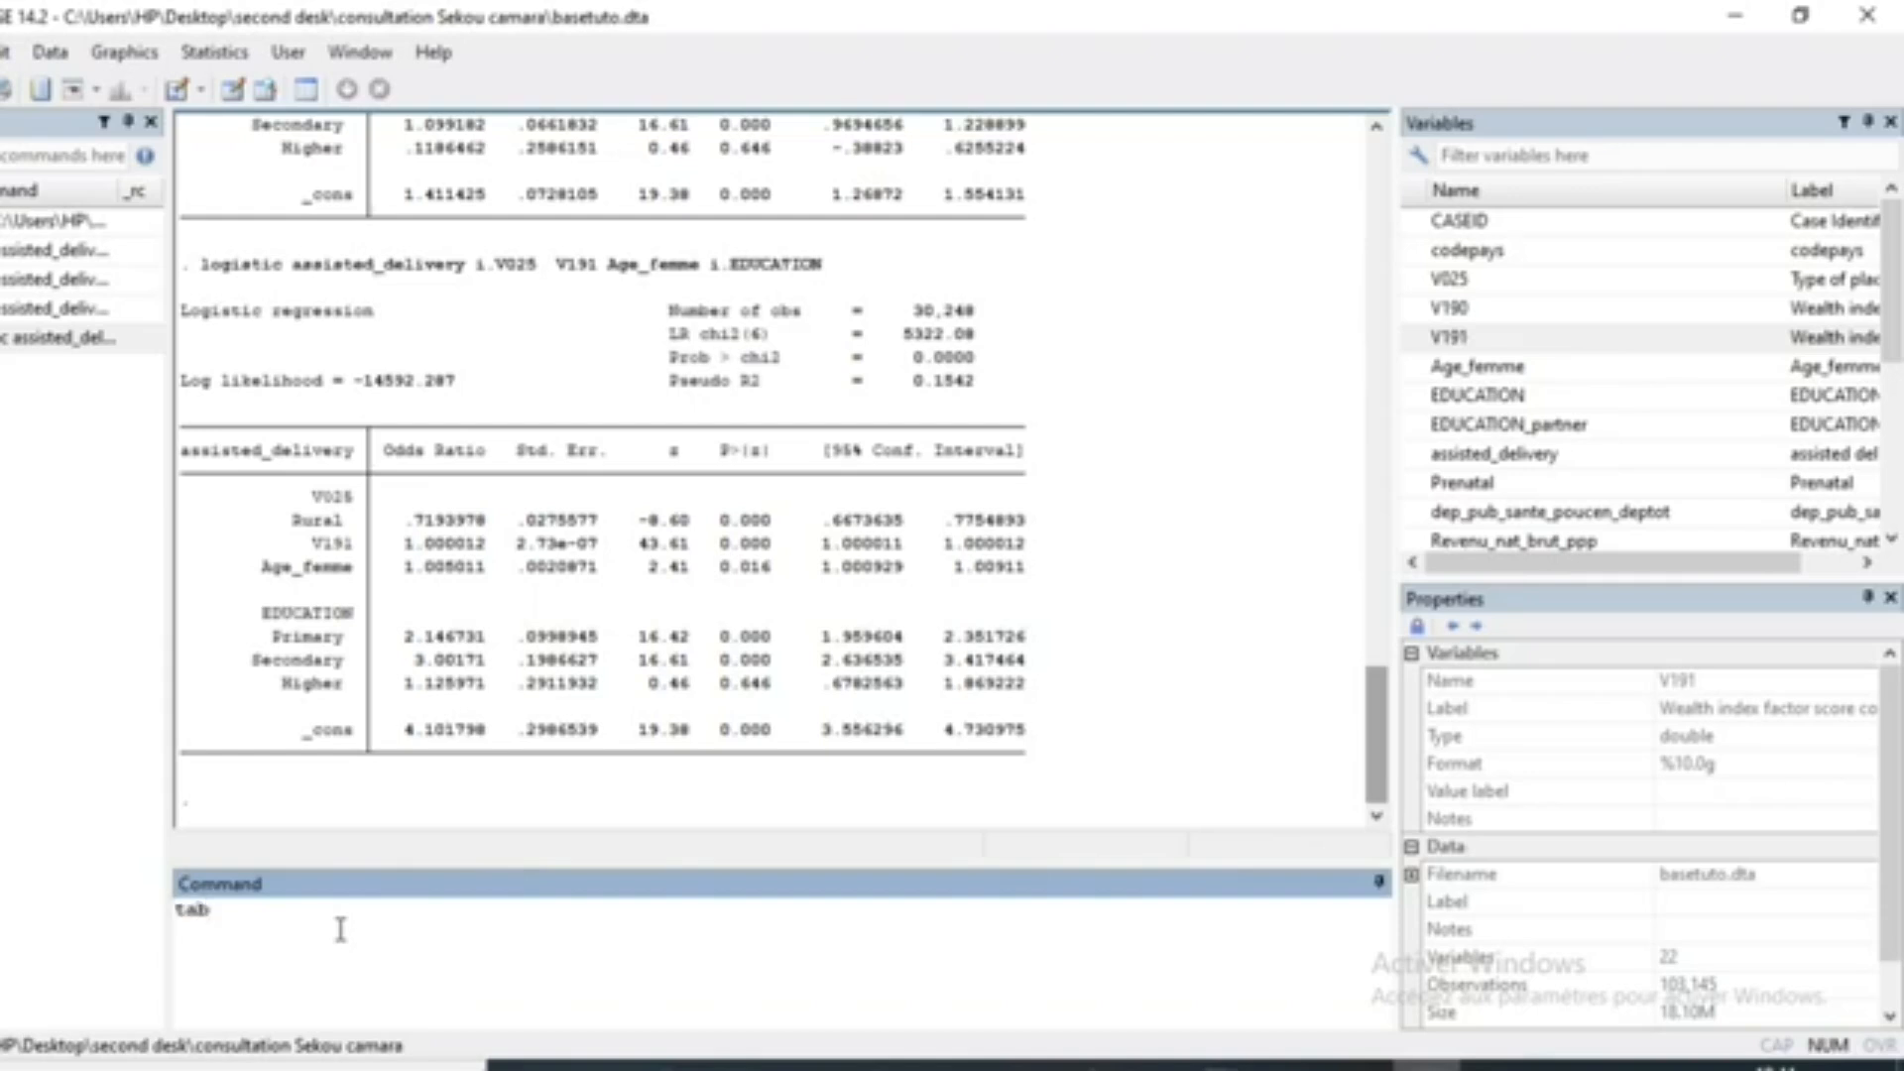
text(tab()
double_click(1477, 395)
text())
key(Return)
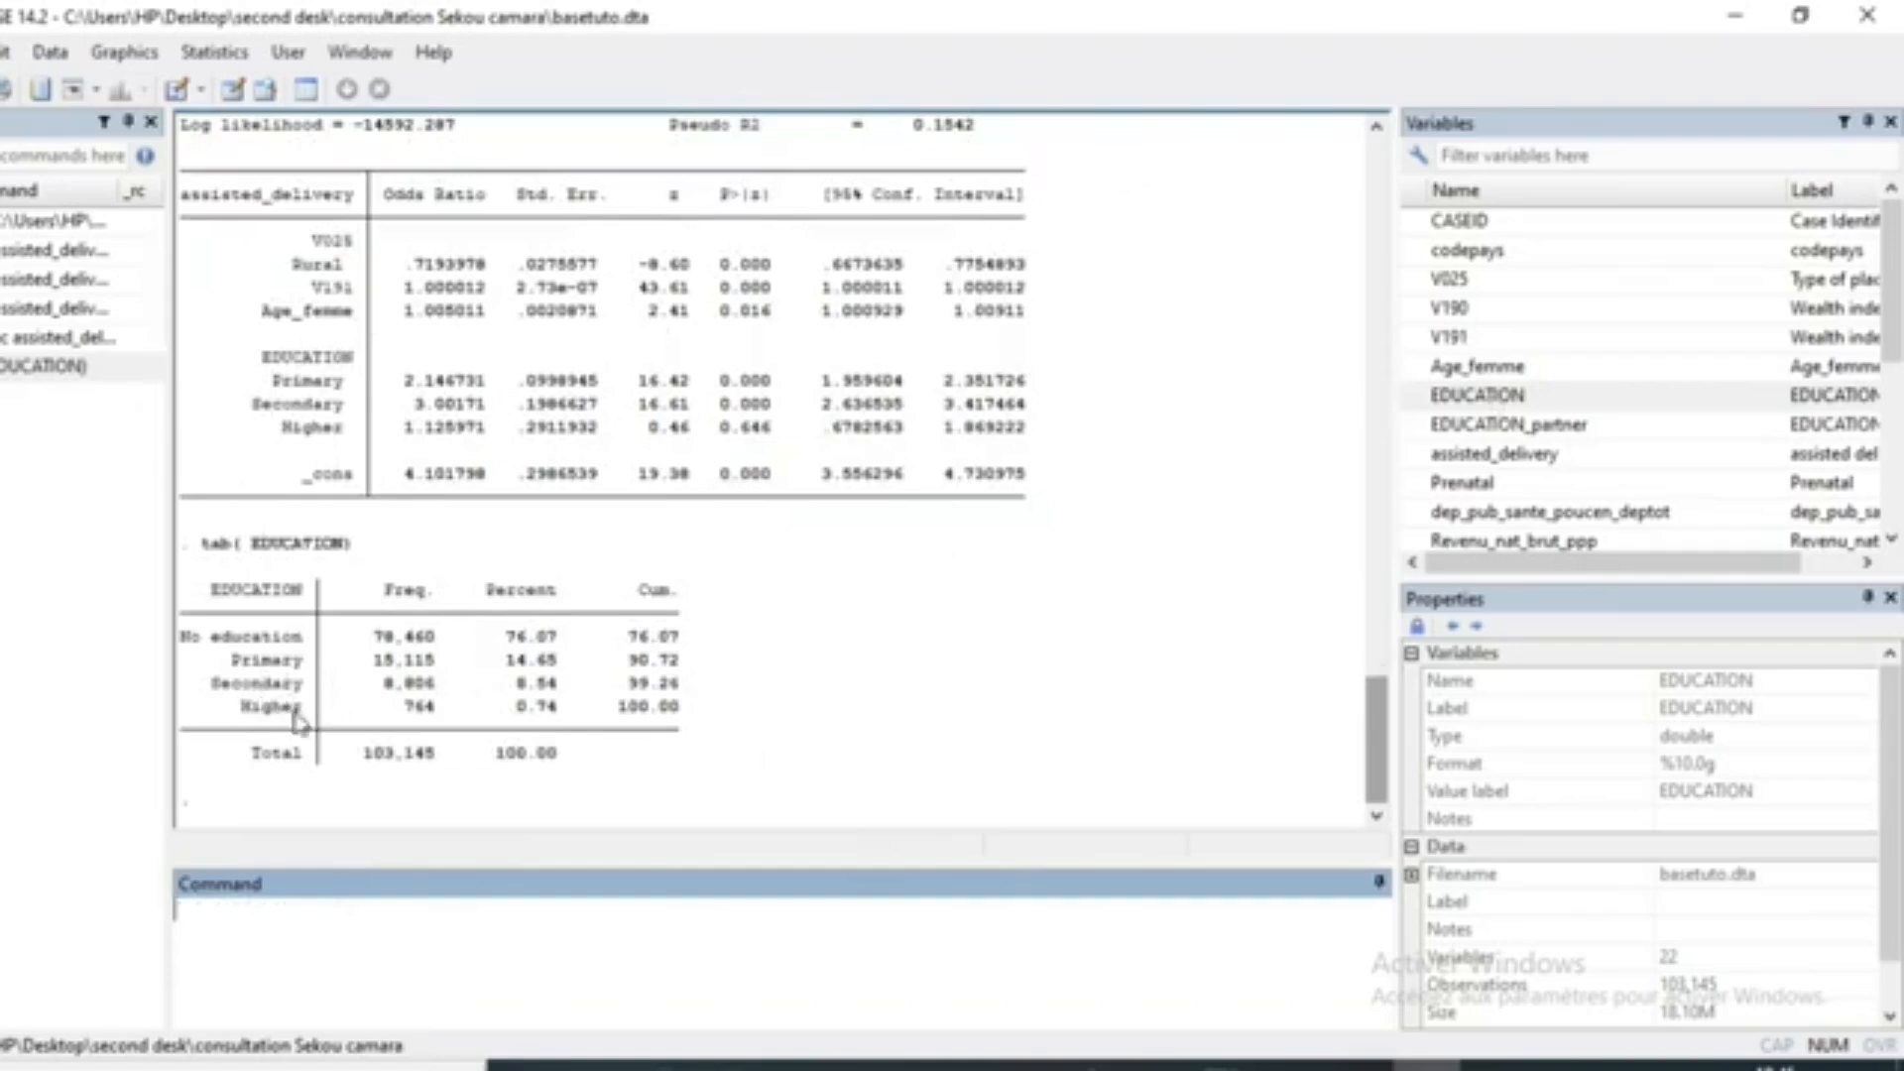
Step: Examine the odds ratios and p-values of the assisted_delivery regression alongside the EDUCATION frequency table
scroll(327, 430, up, 2)
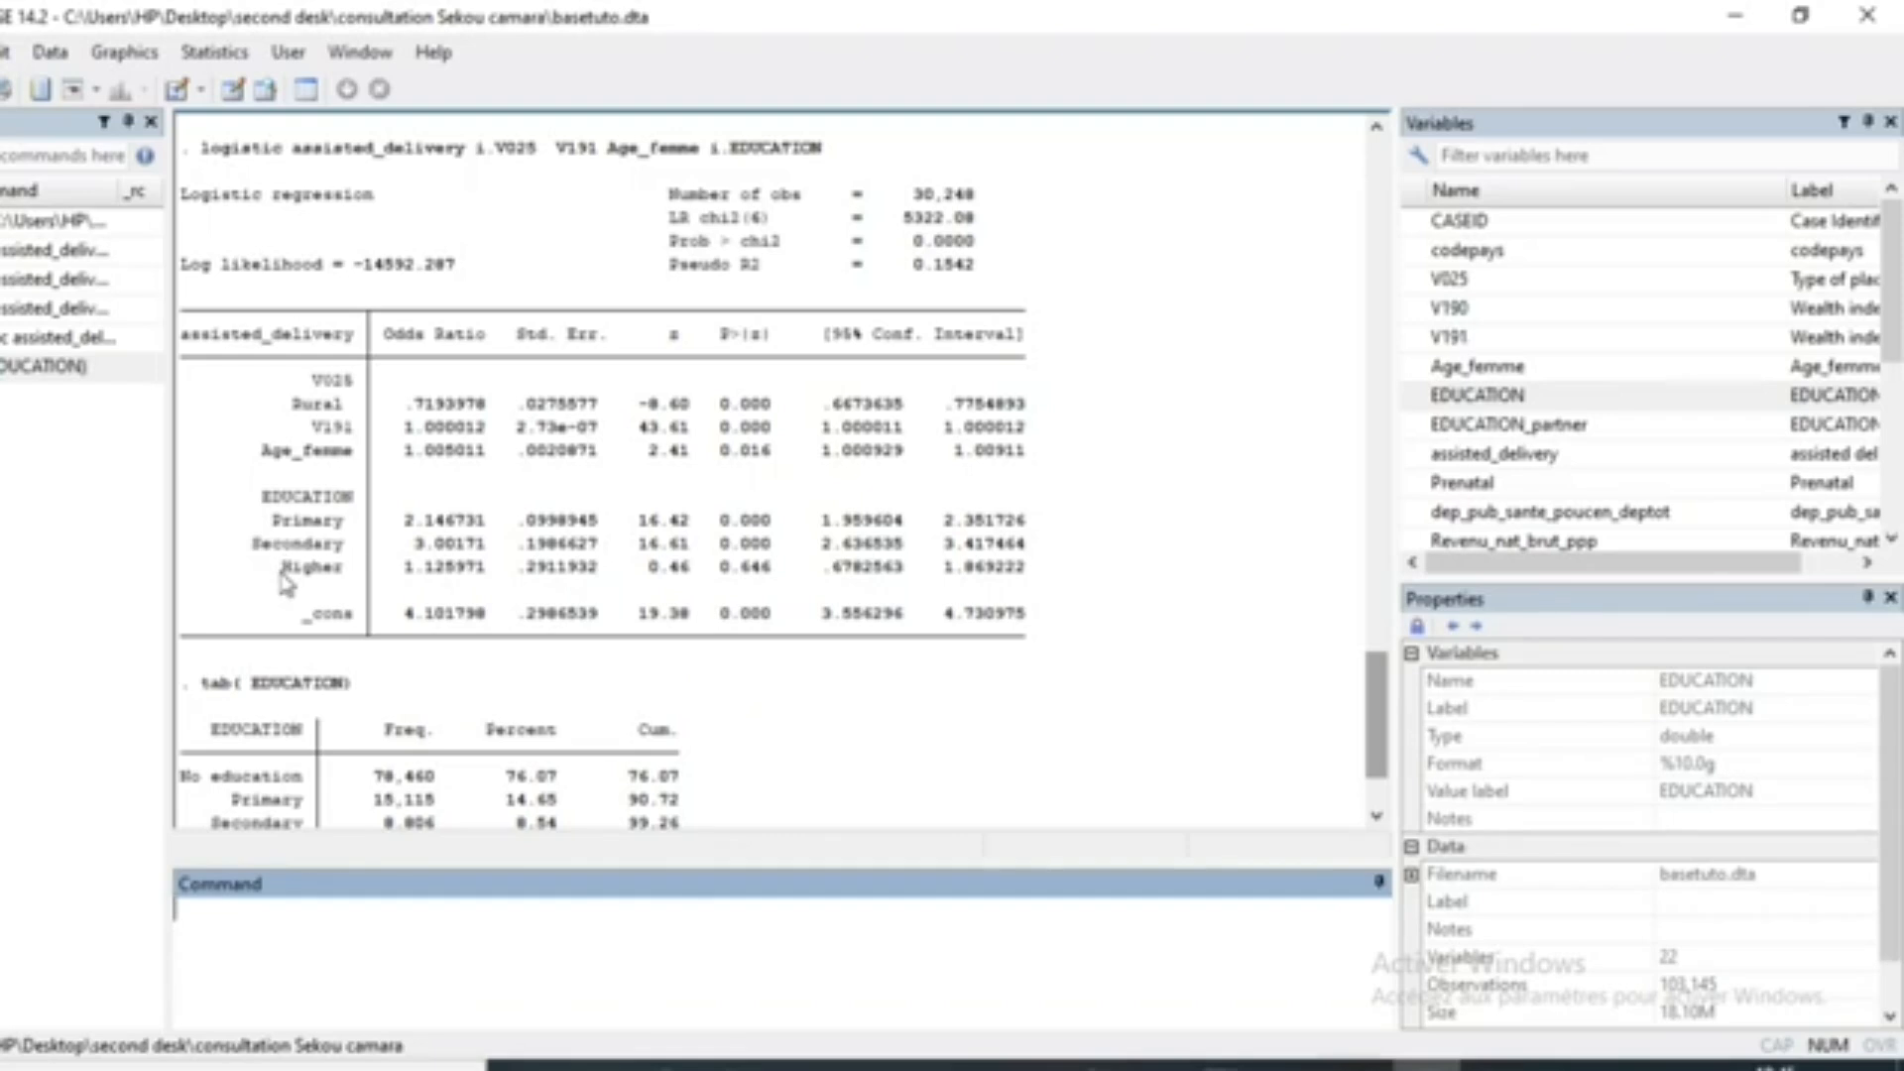
scroll(654, 572, up, 2)
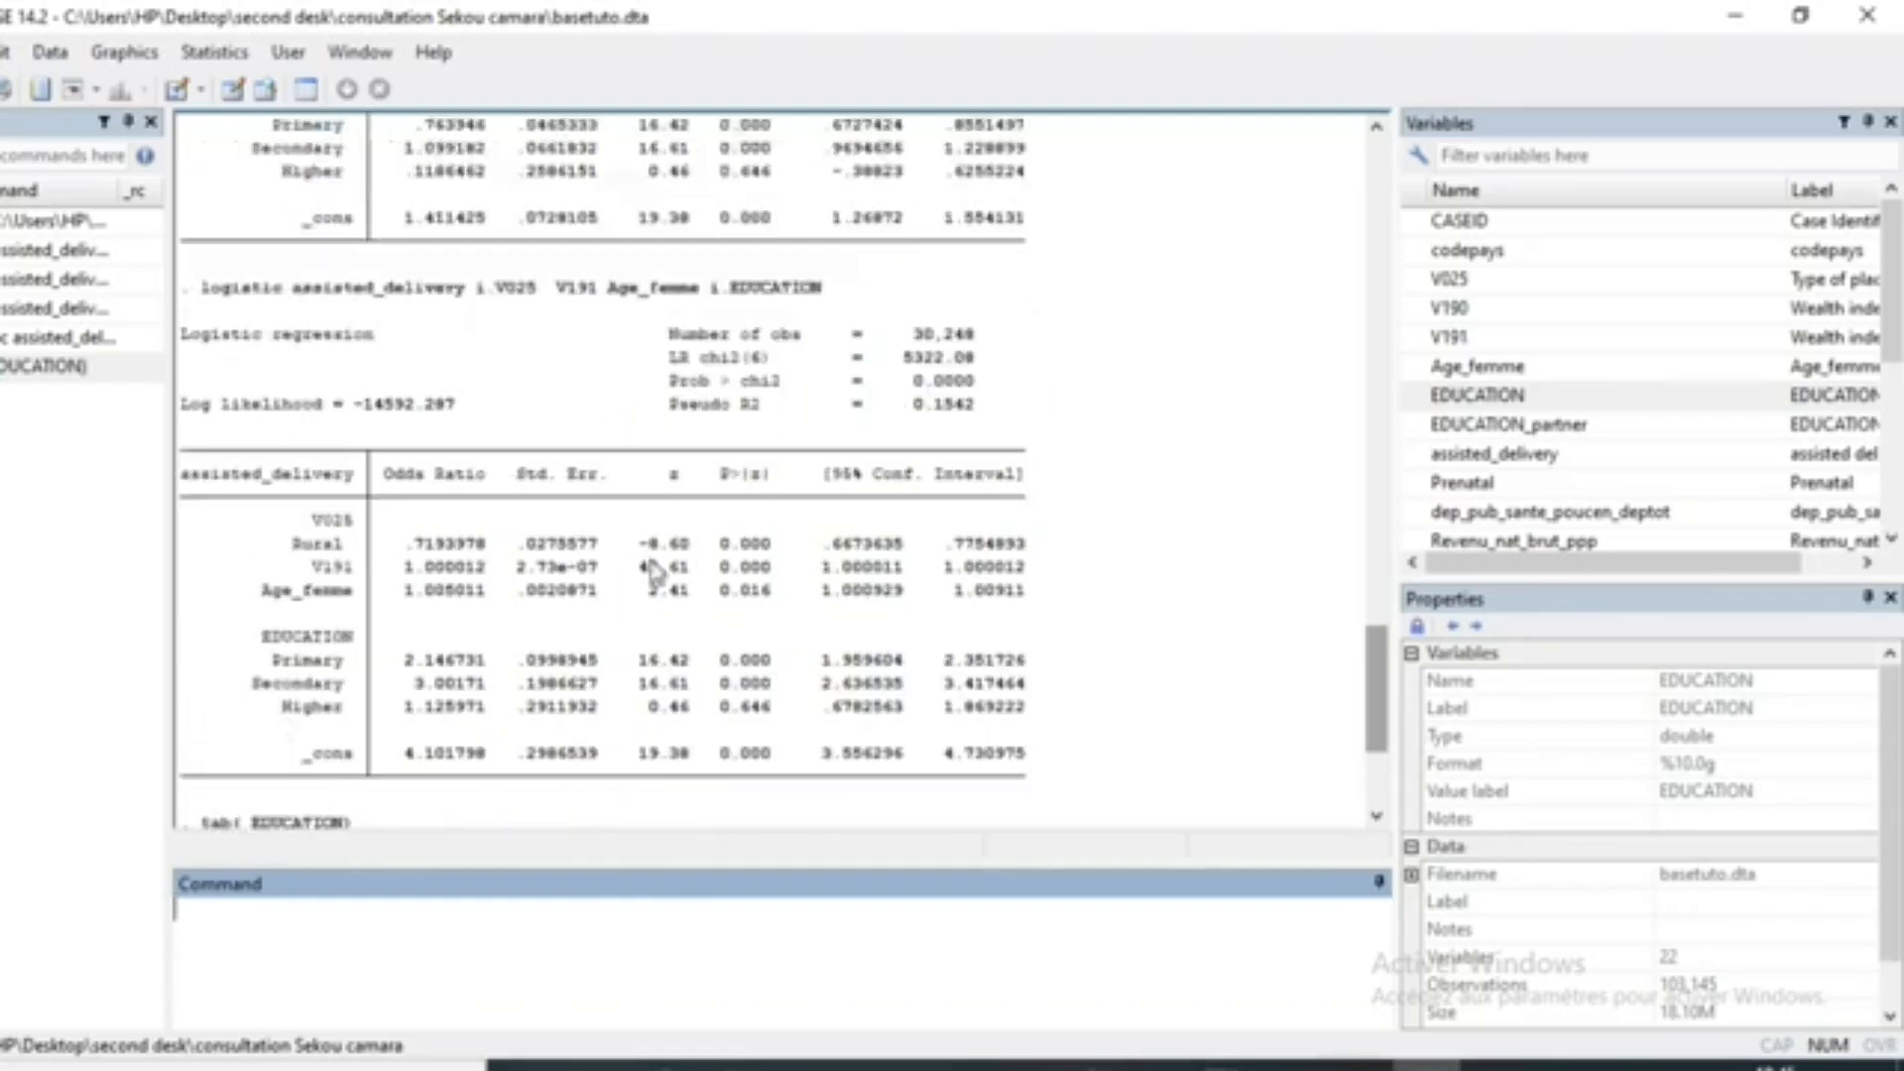
scroll(654, 572, down, 3)
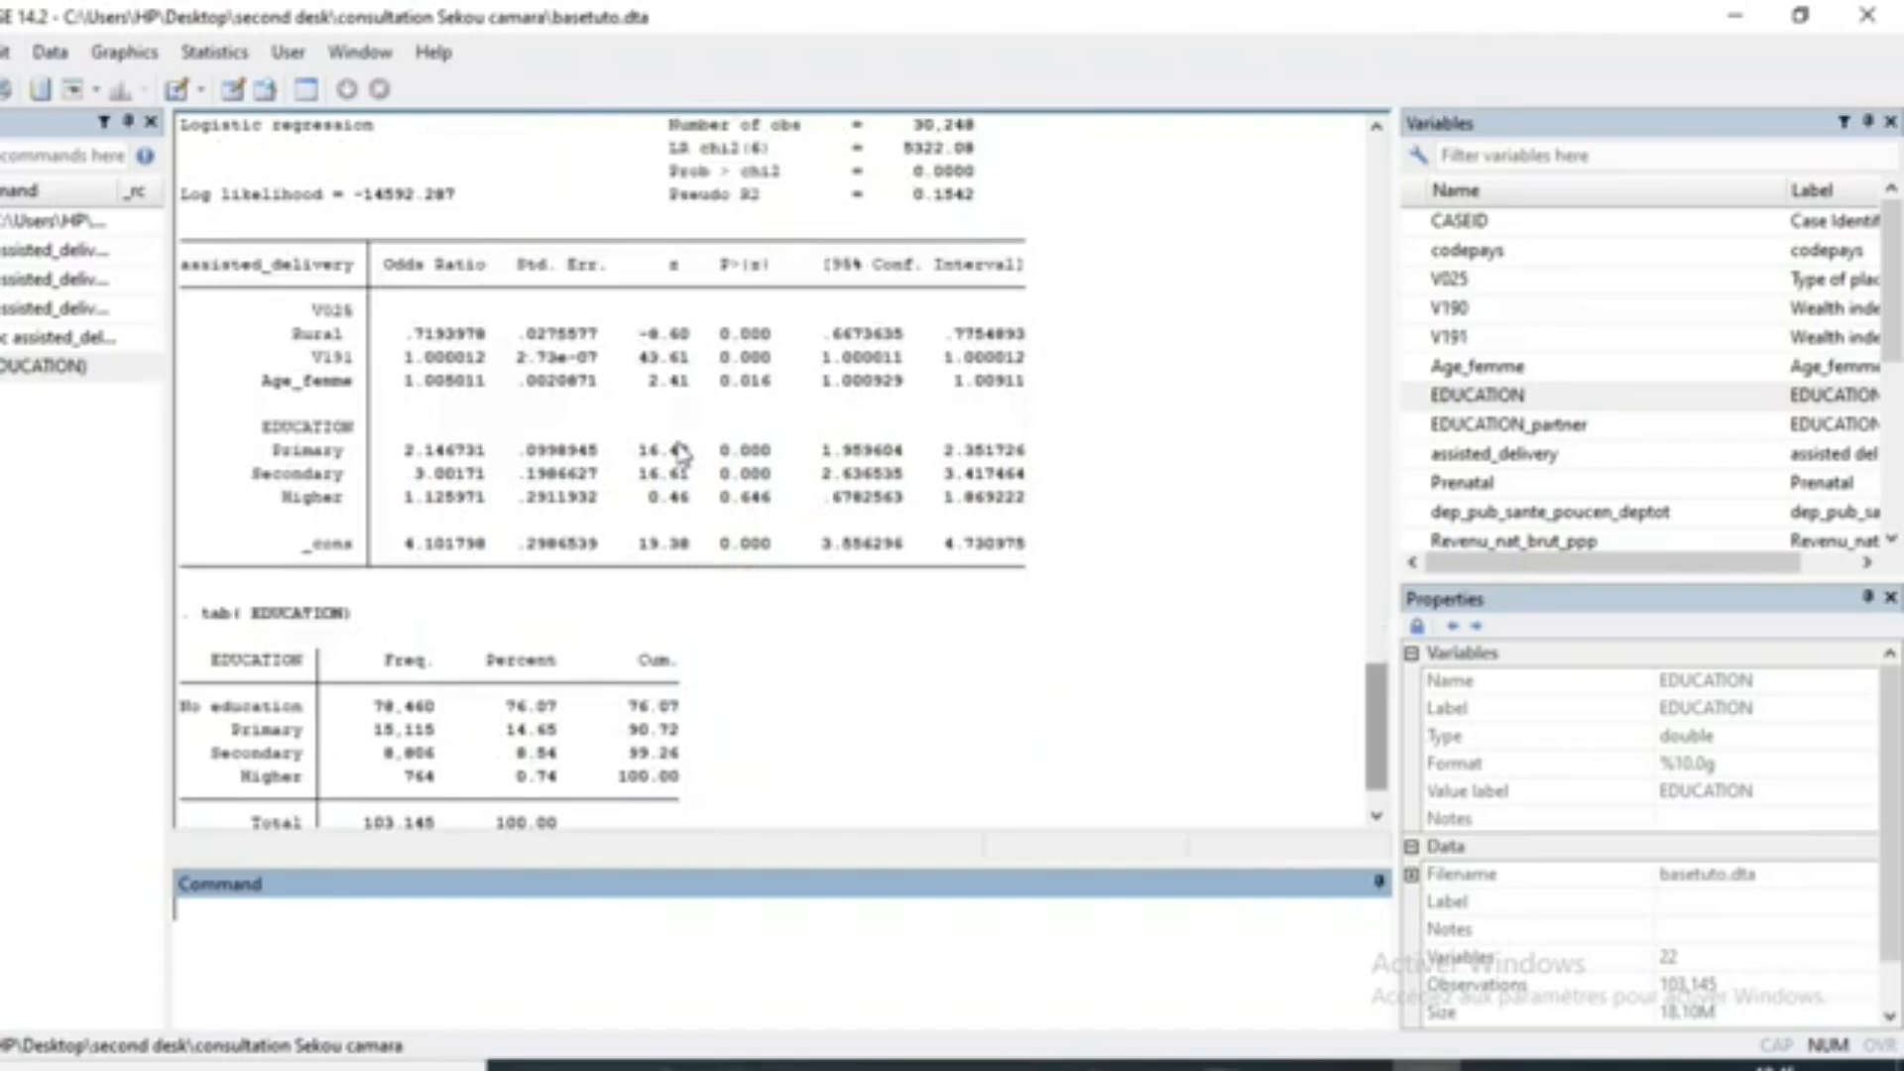
scroll(839, 763, down, 1)
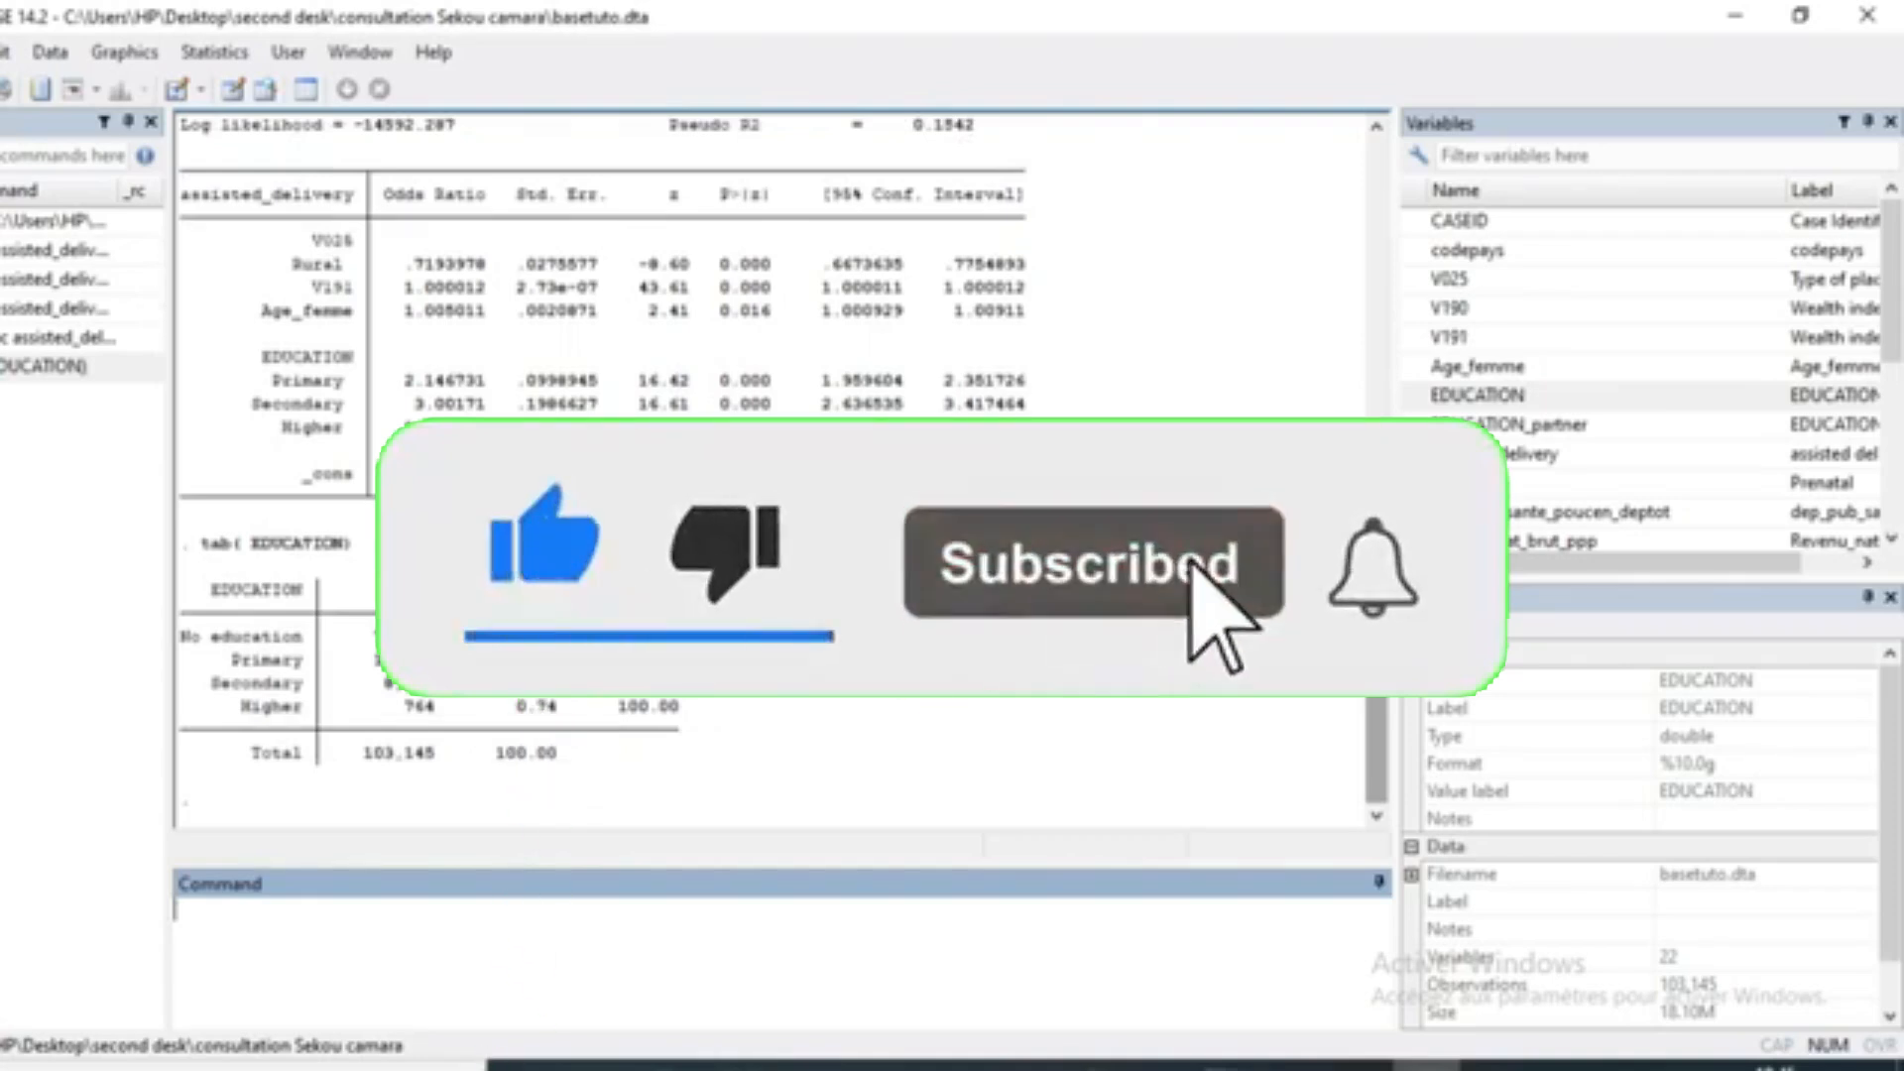
scroll(1022, 561, up, 4)
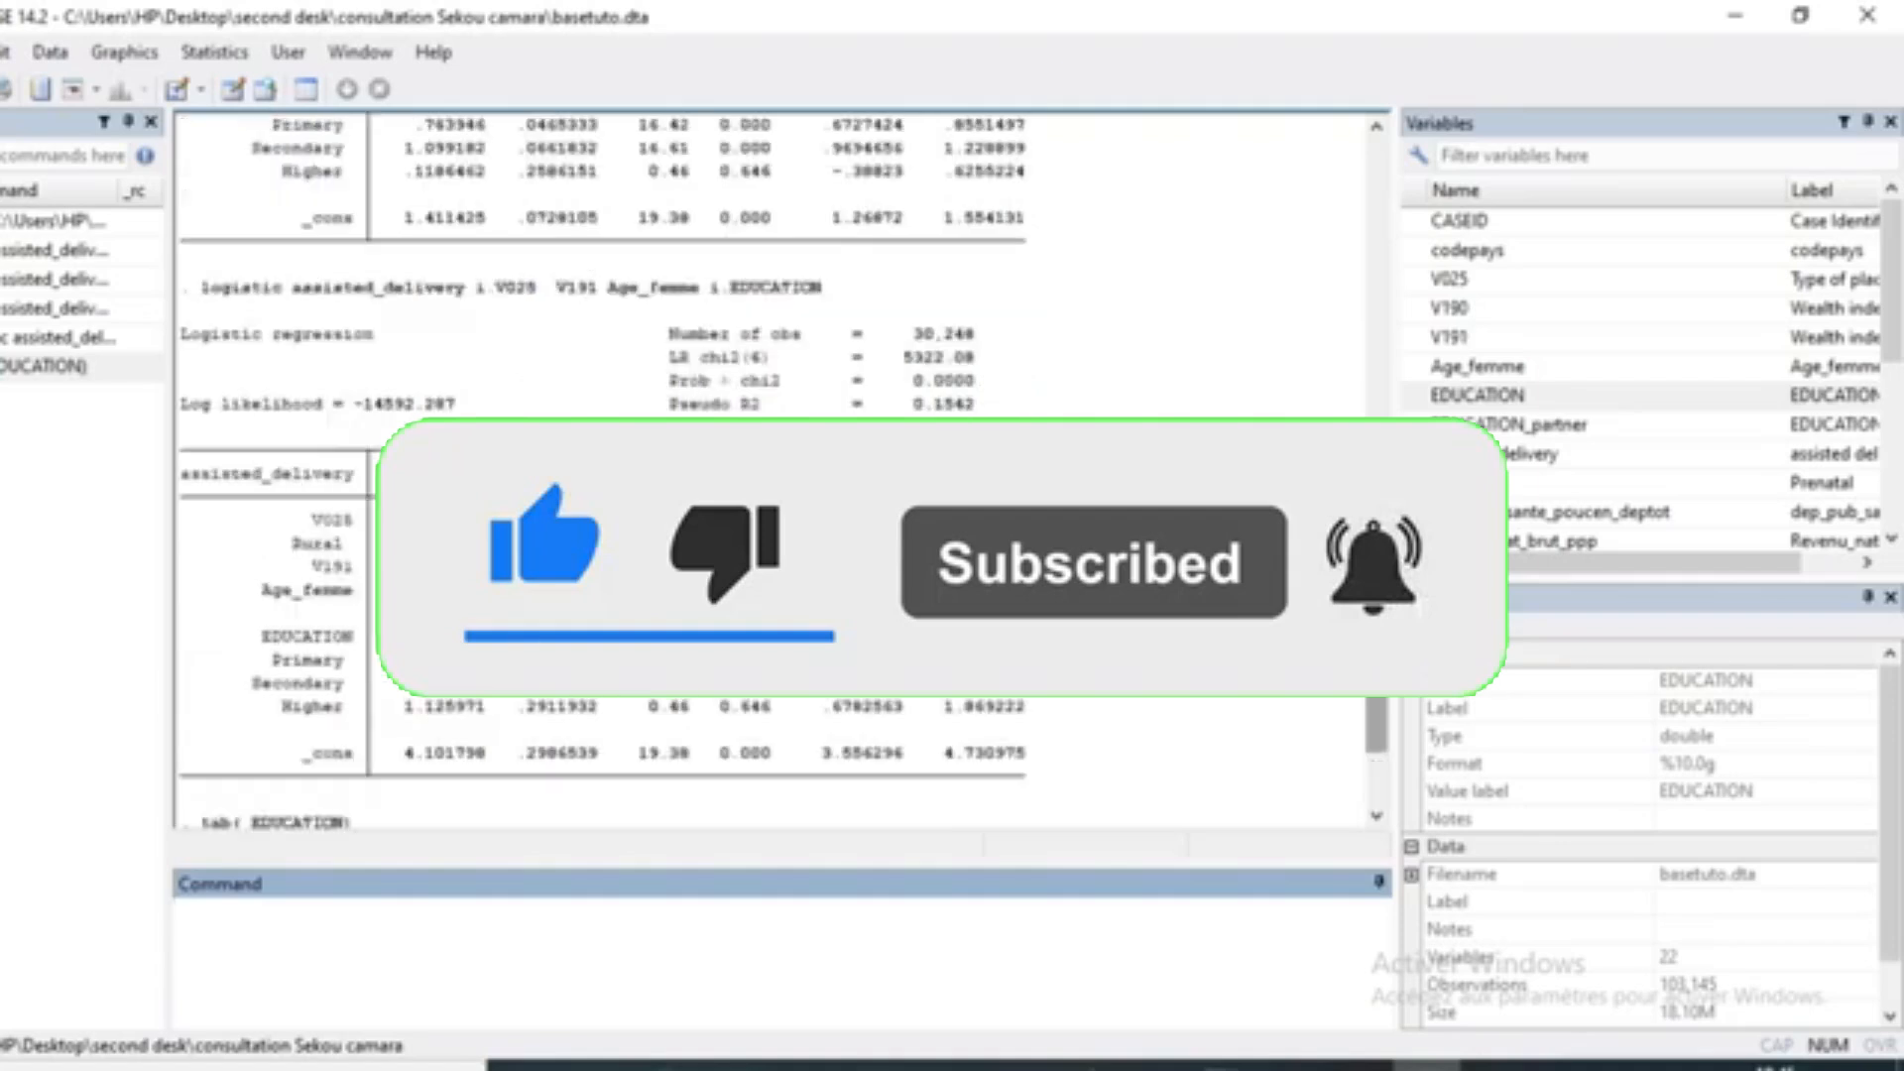